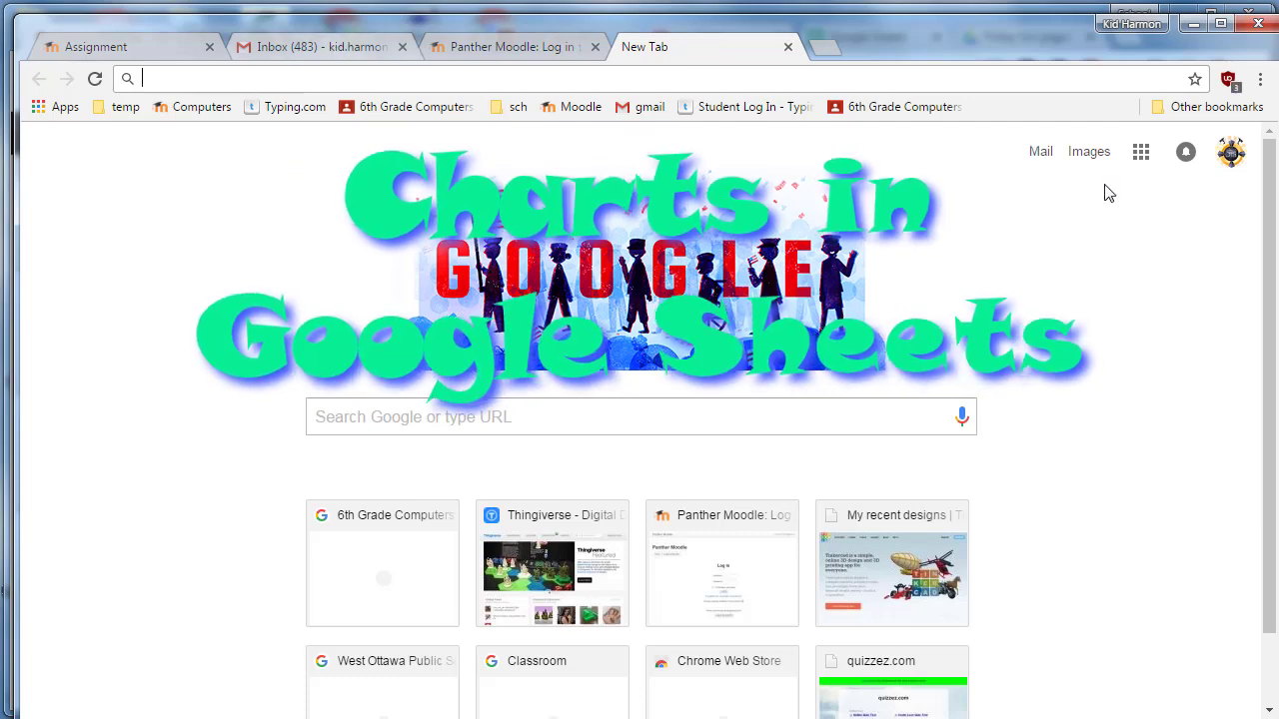
# Open Google Sheets and create a new blank spreadsheet
pyautogui.click(1141, 154)
pyautogui.click(996, 449)
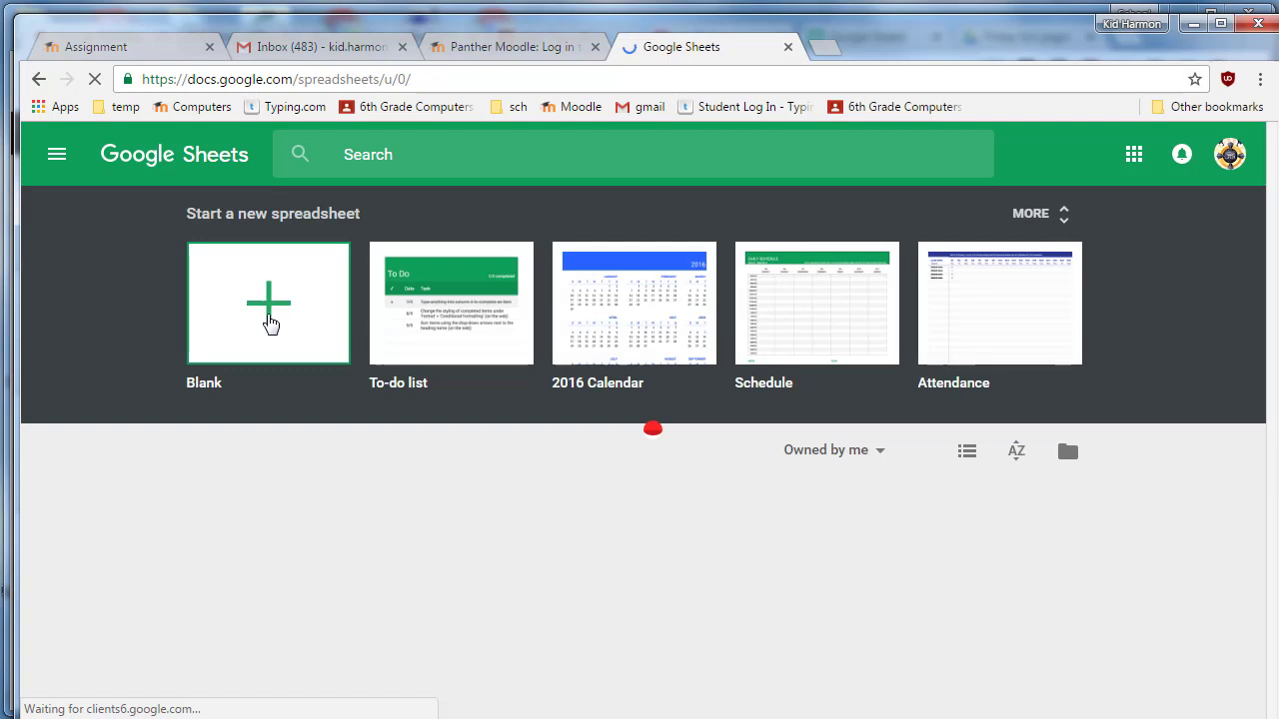
pyautogui.click(268, 321)
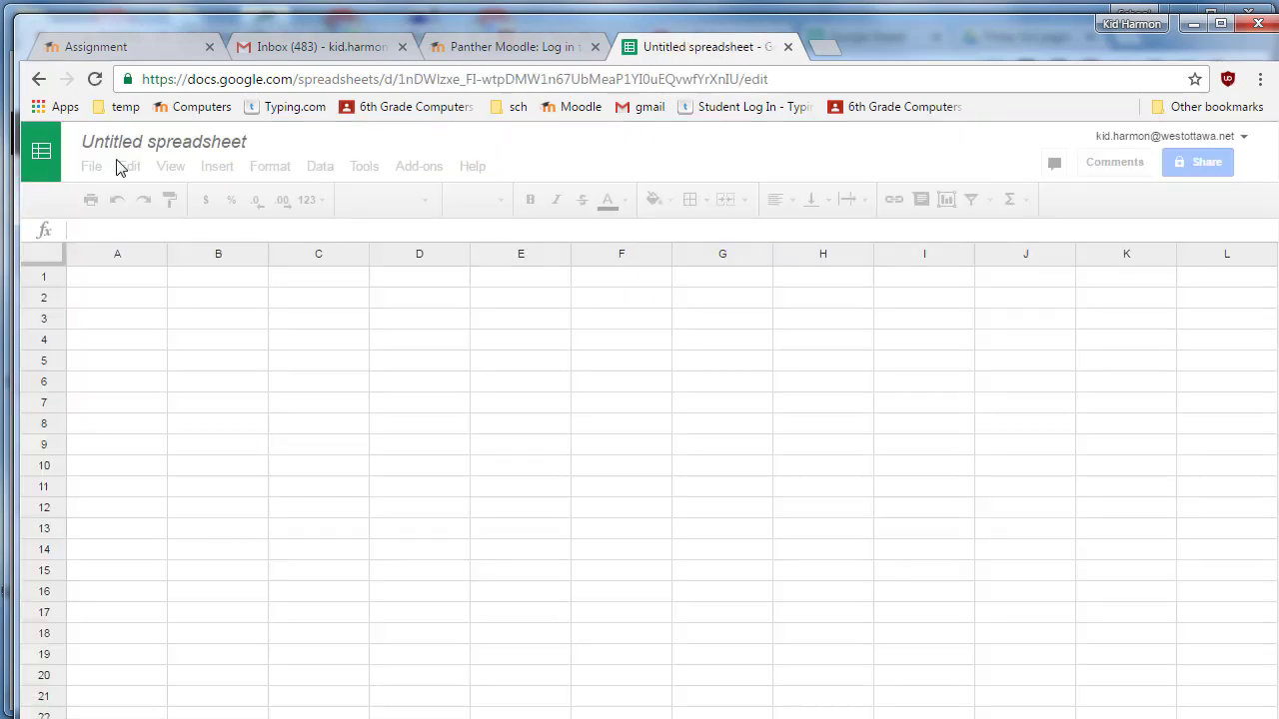
# Rename the spreadsheet to "Fun Chart" followed by the author's first name
pyautogui.click(150, 143)
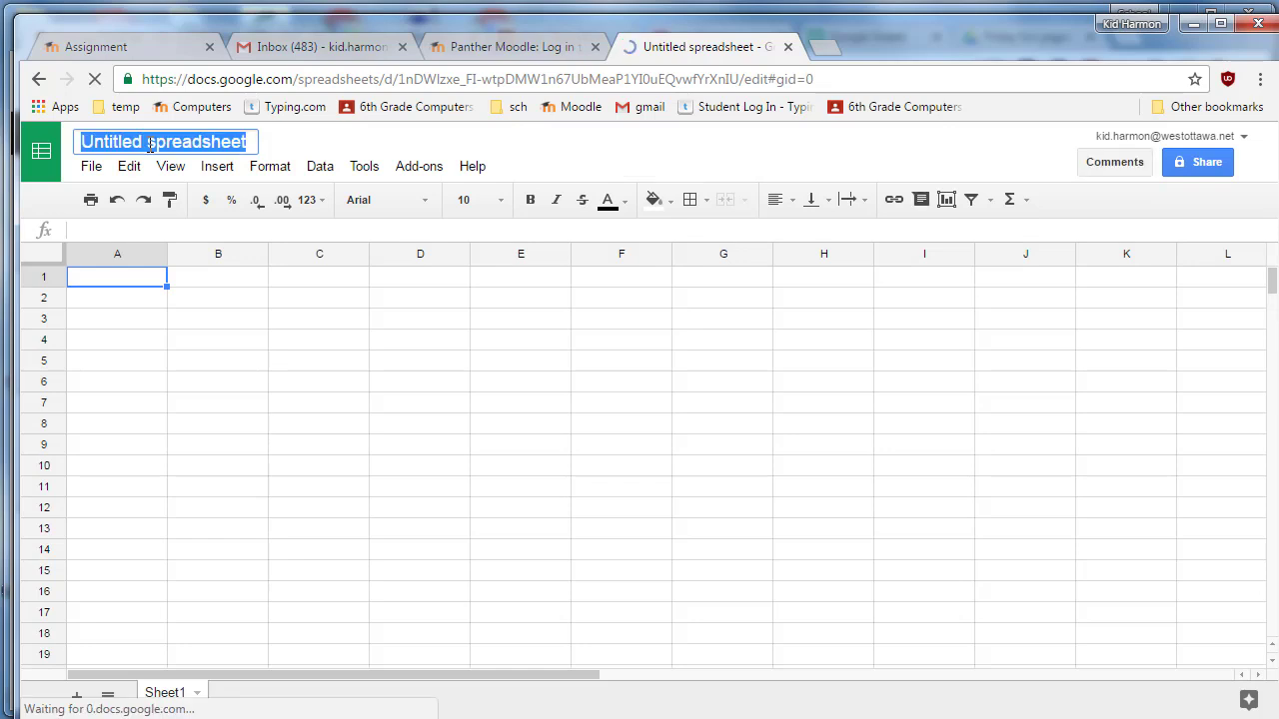
pyautogui.write('Fun ')
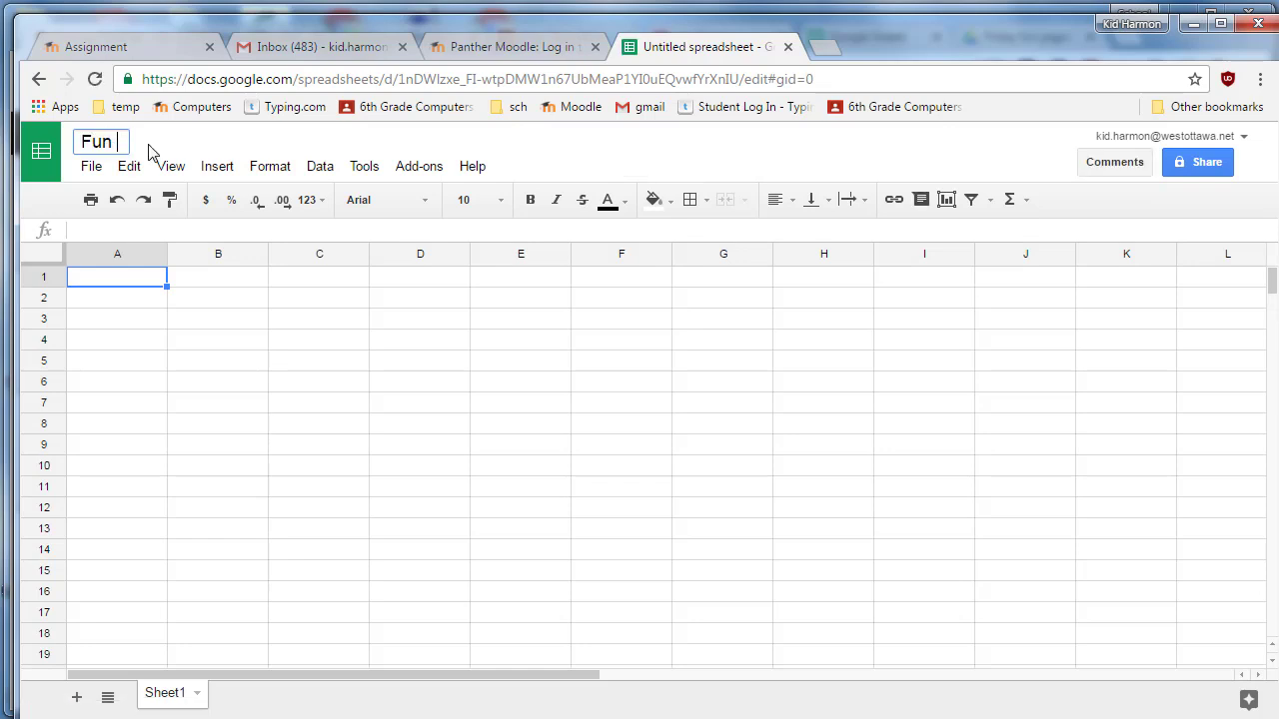
pyautogui.write('Chart Mike')
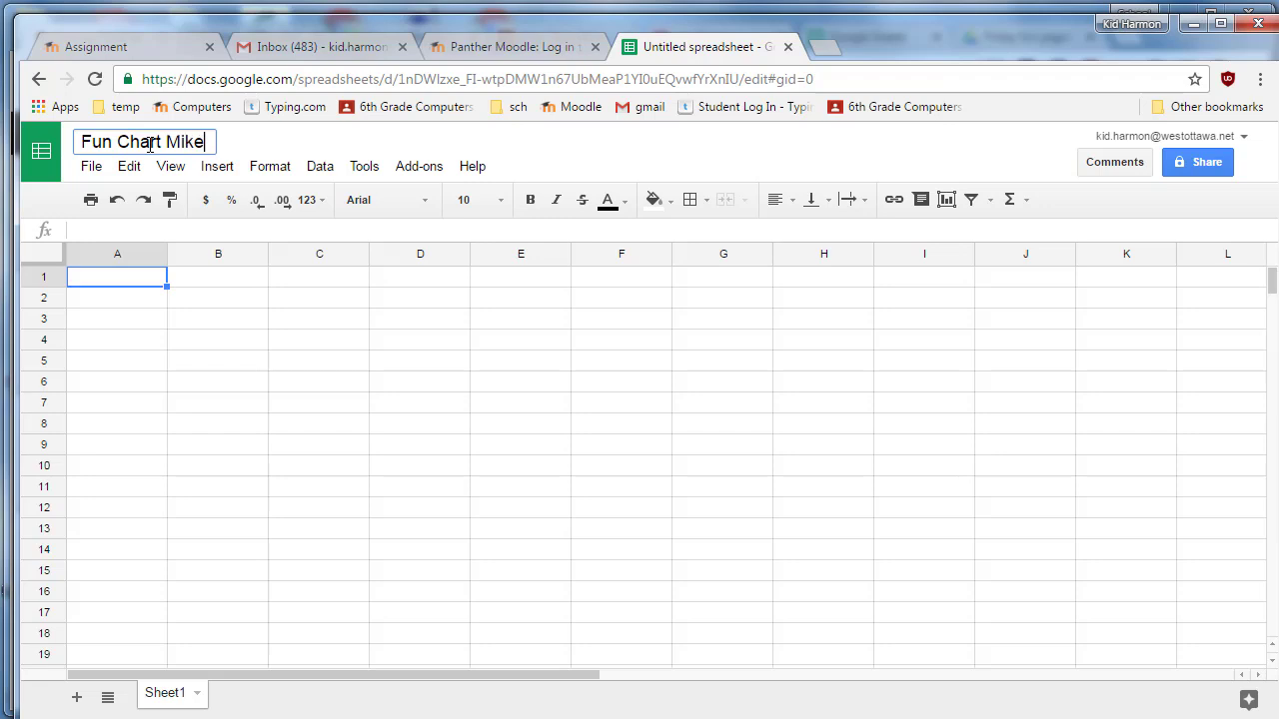
pyautogui.press('Return')
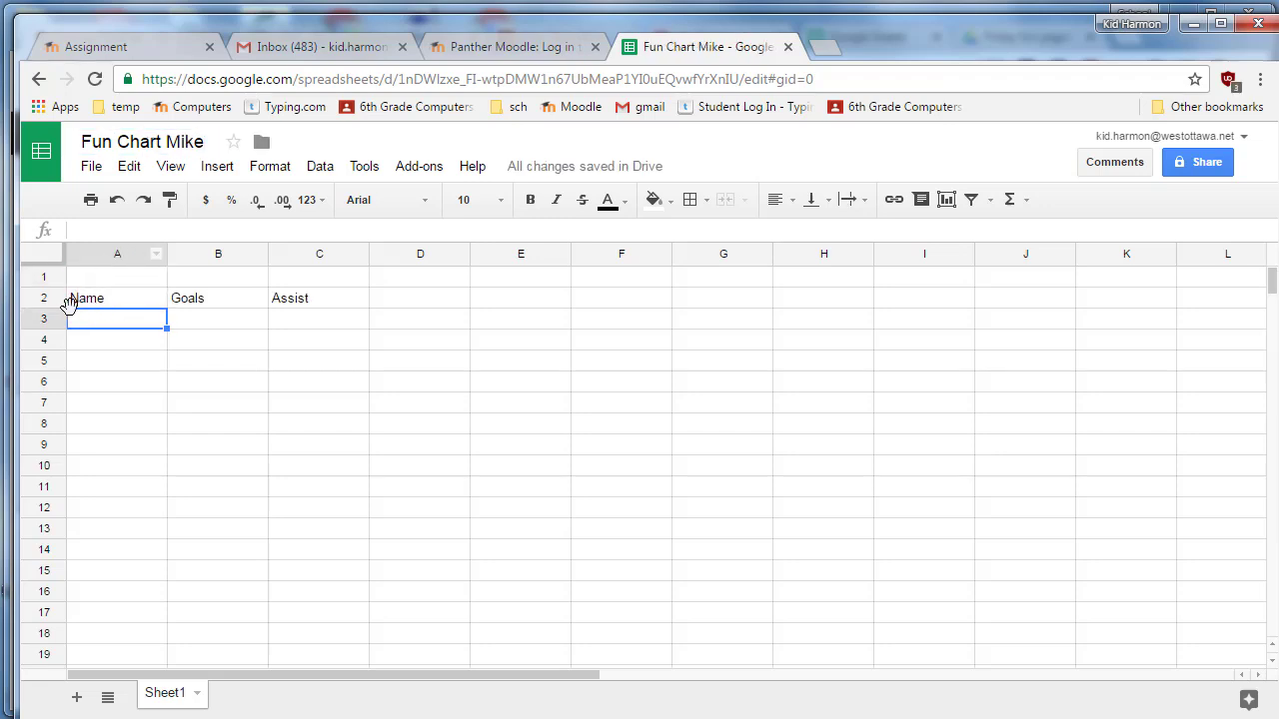
# Below the Name, Goals and Assist headers, enter five player names, goals 21, 2, 7, 30, 2 and assists 4, 6, 19, 22, 20
pyautogui.click(109, 301)
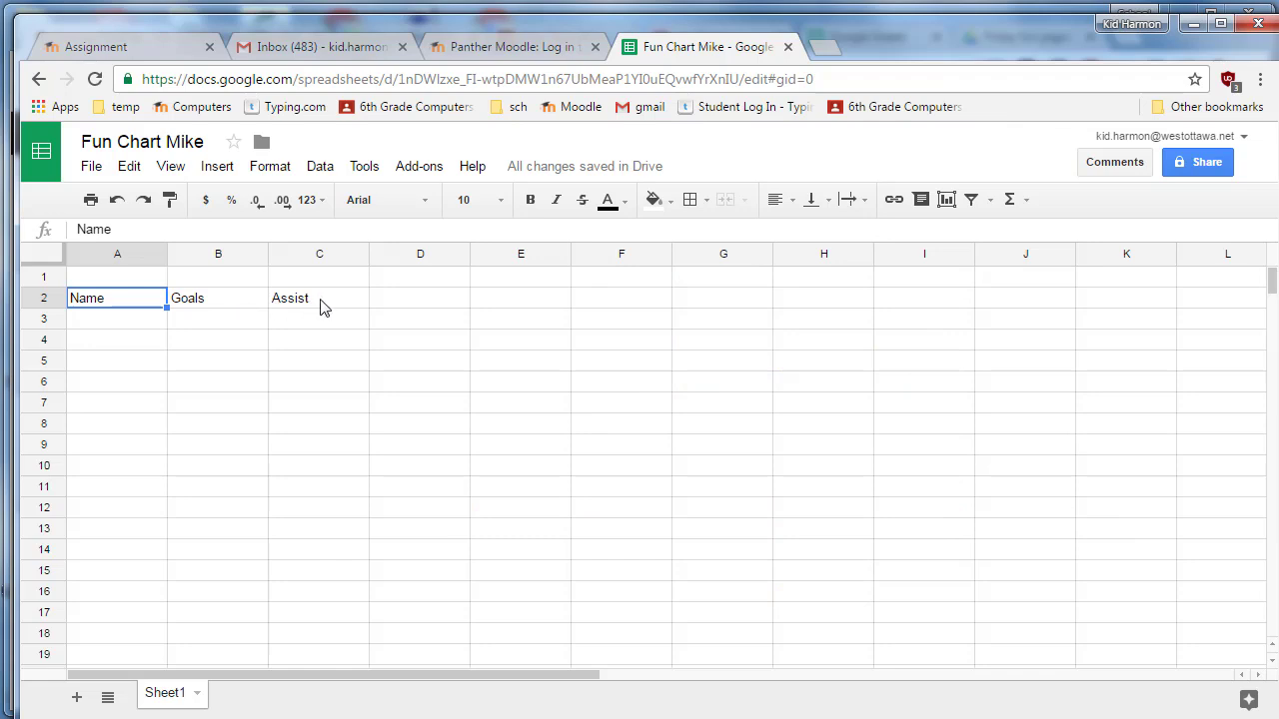
pyautogui.click(91, 324)
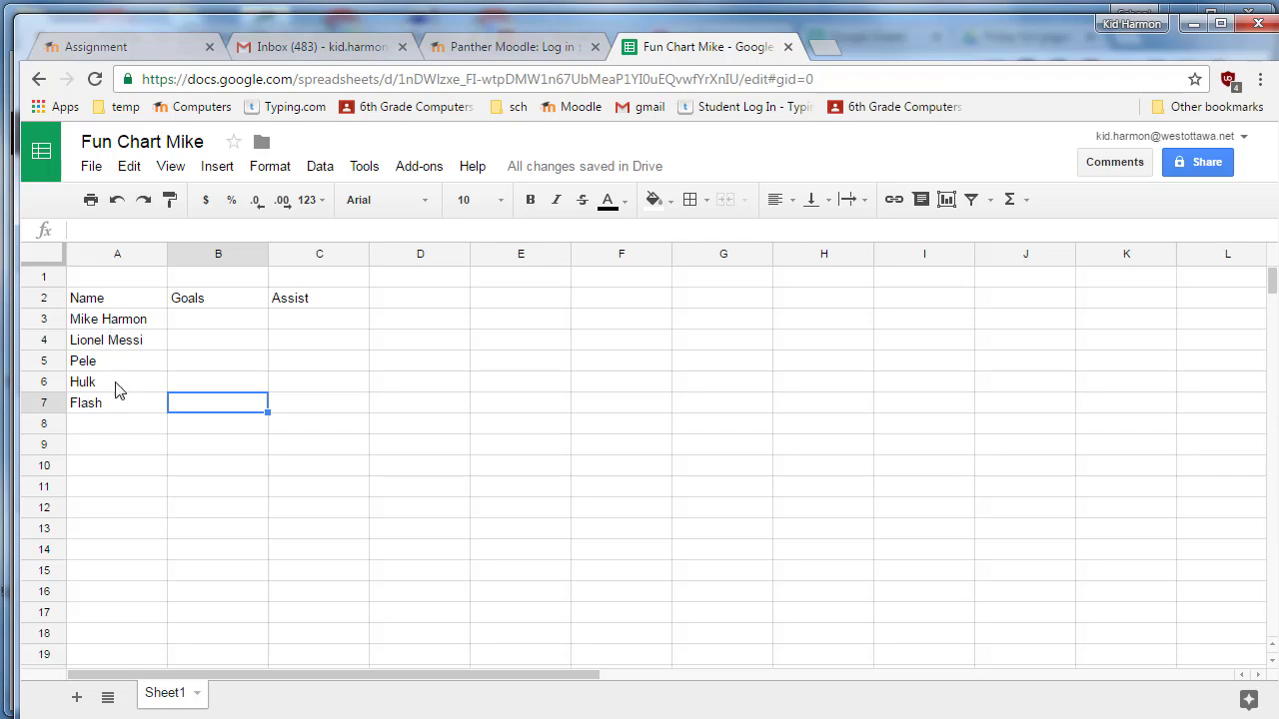
pyautogui.click(201, 320)
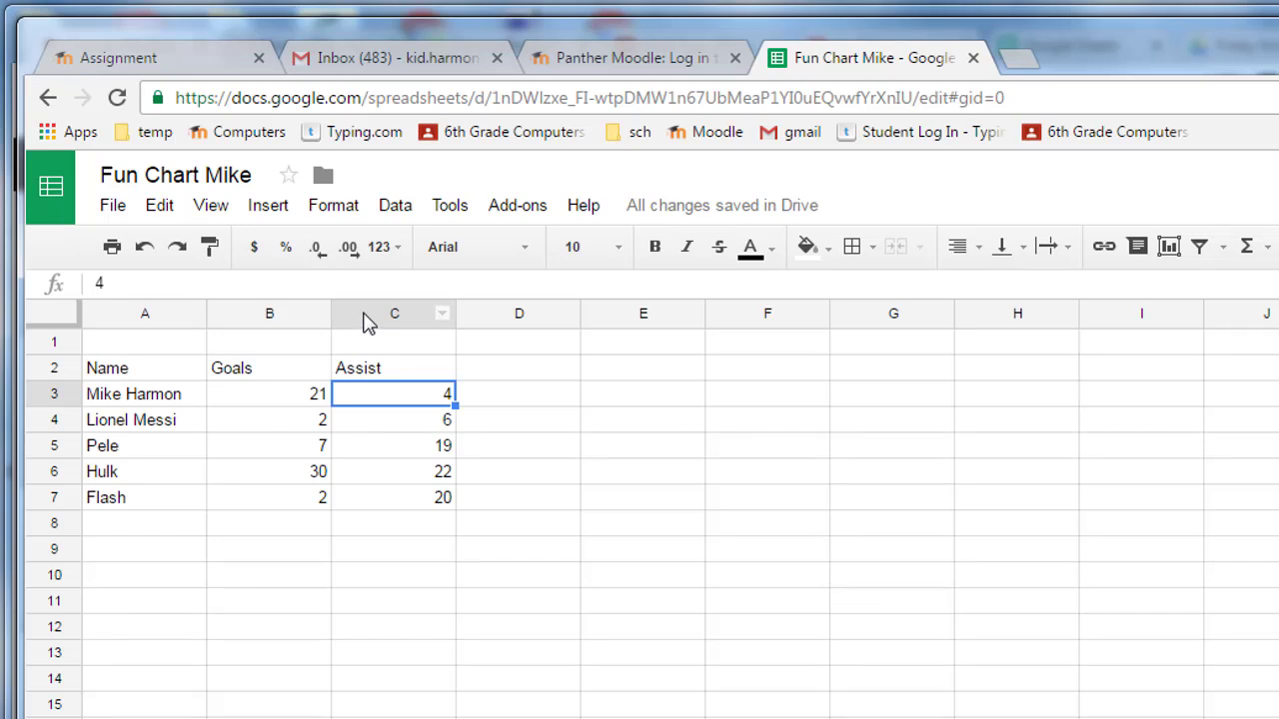
# Make the Name, Goals and Assist headers in A2:C2 bold and center them
pyautogui.moveTo(120, 375); pyautogui.dragTo(400, 370)
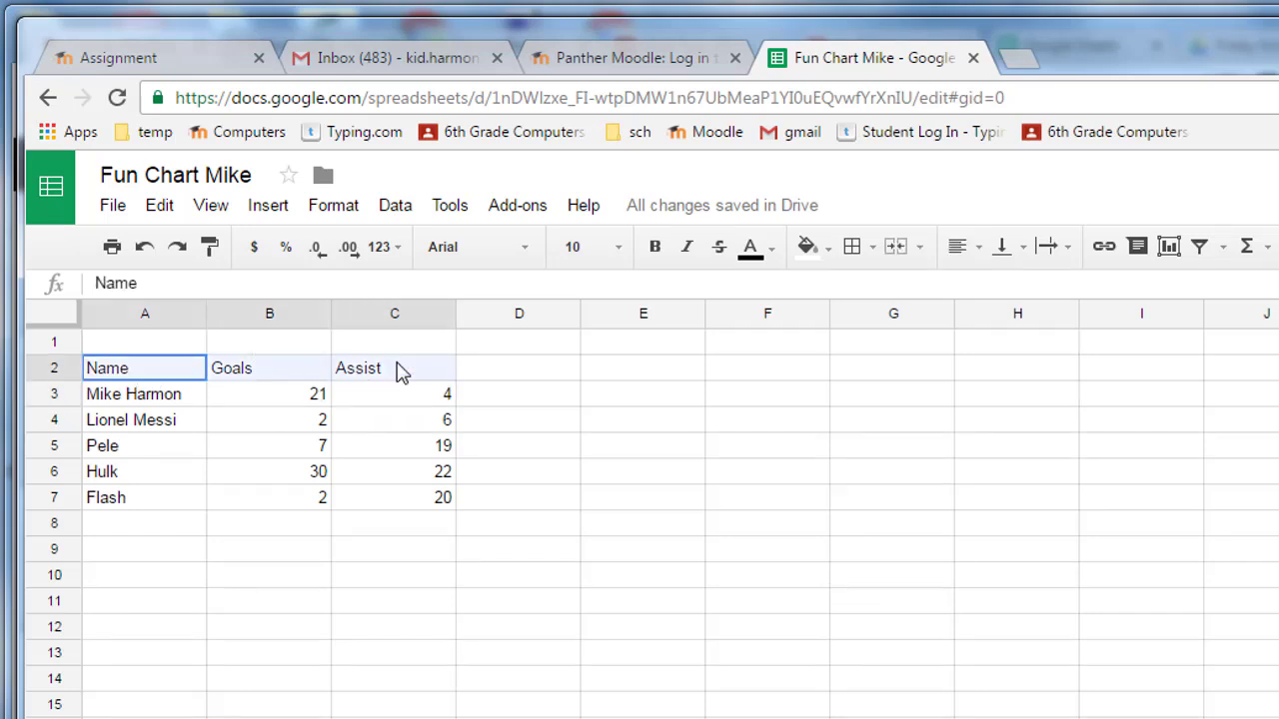
pyautogui.click(263, 424)
pyautogui.click(145, 375)
pyautogui.moveTo(145, 375); pyautogui.dragTo(371, 374)
pyautogui.click(656, 252)
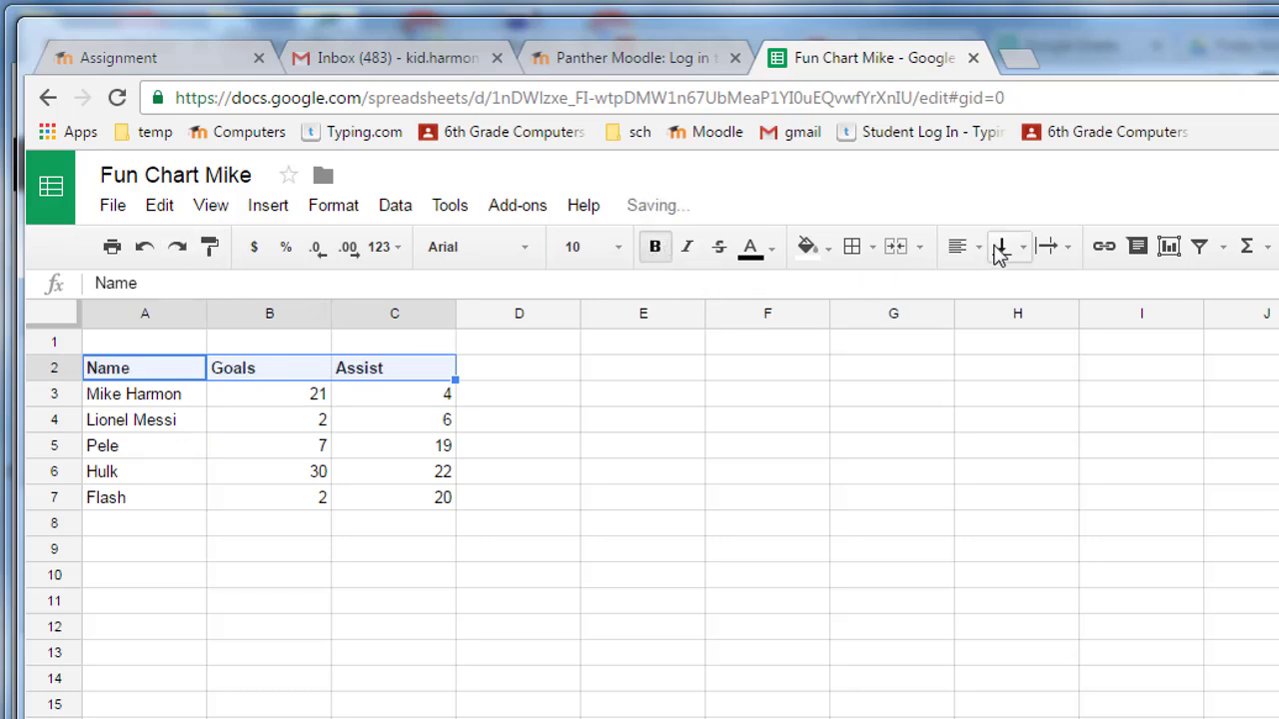
pyautogui.click(959, 250)
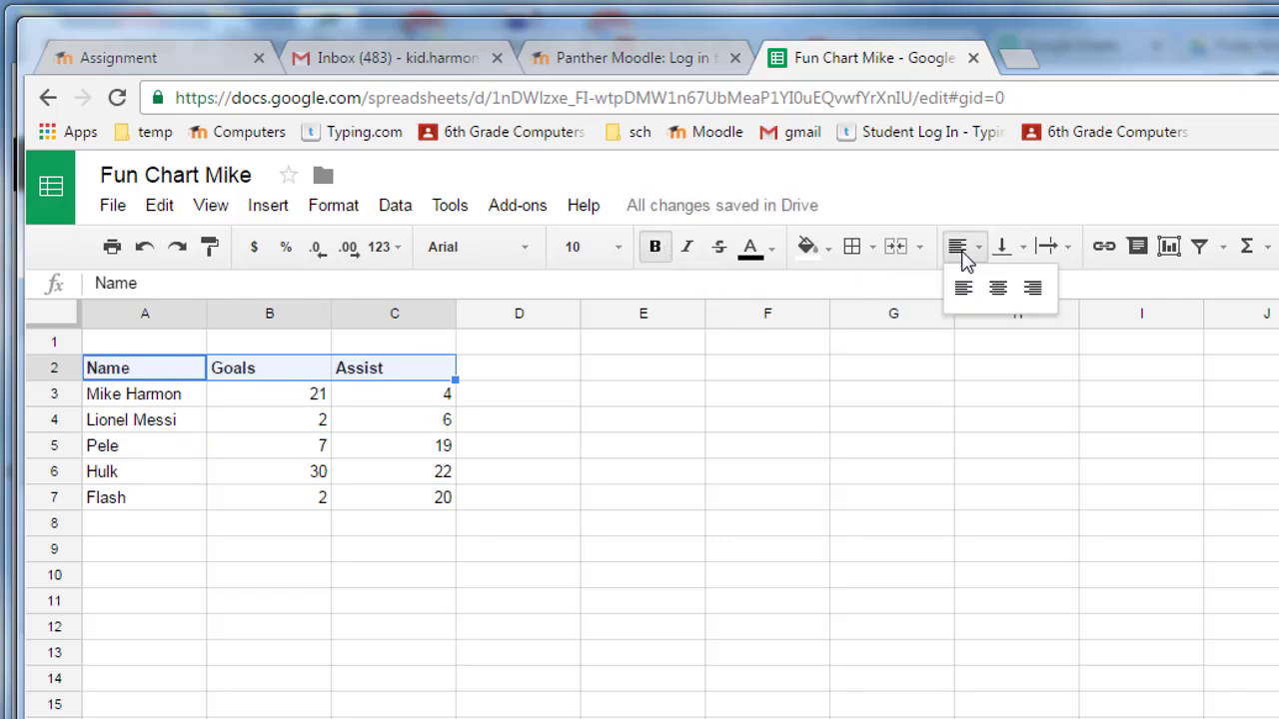
pyautogui.click(997, 290)
pyautogui.click(395, 448)
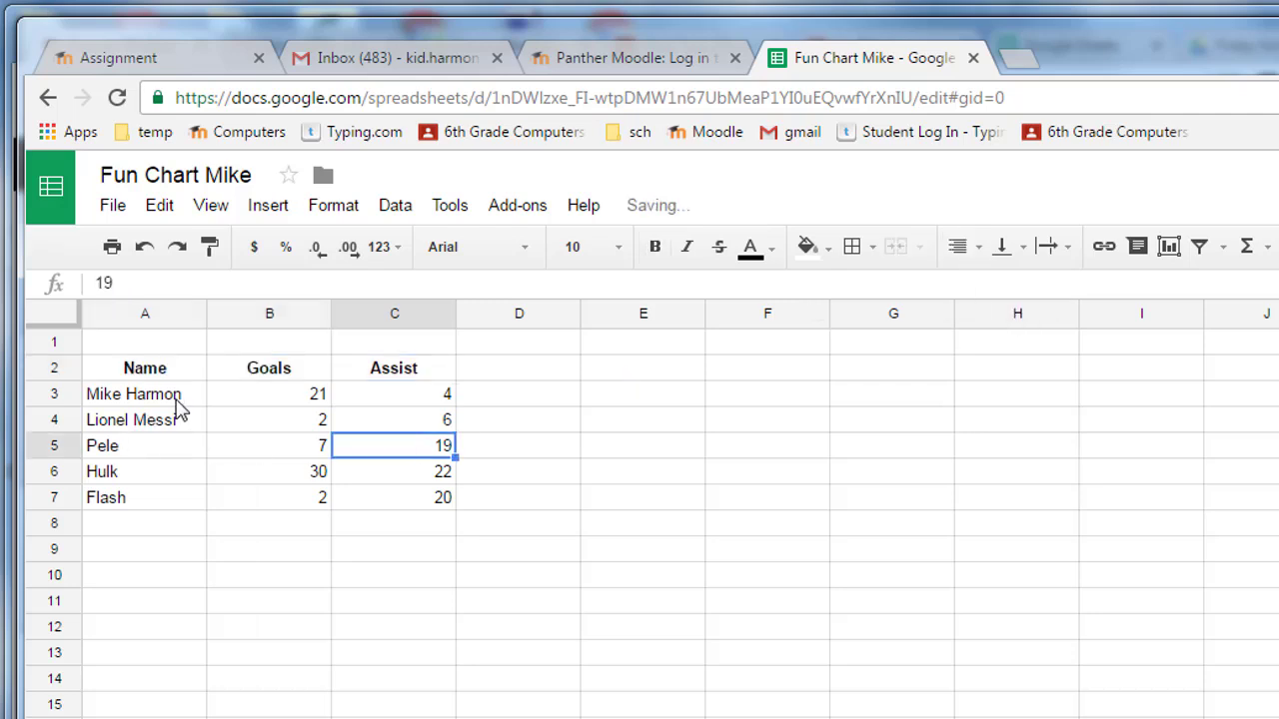
# Fill the header cells A2:C2 with a light teal background color
pyautogui.moveTo(145, 368); pyautogui.dragTo(428, 370)
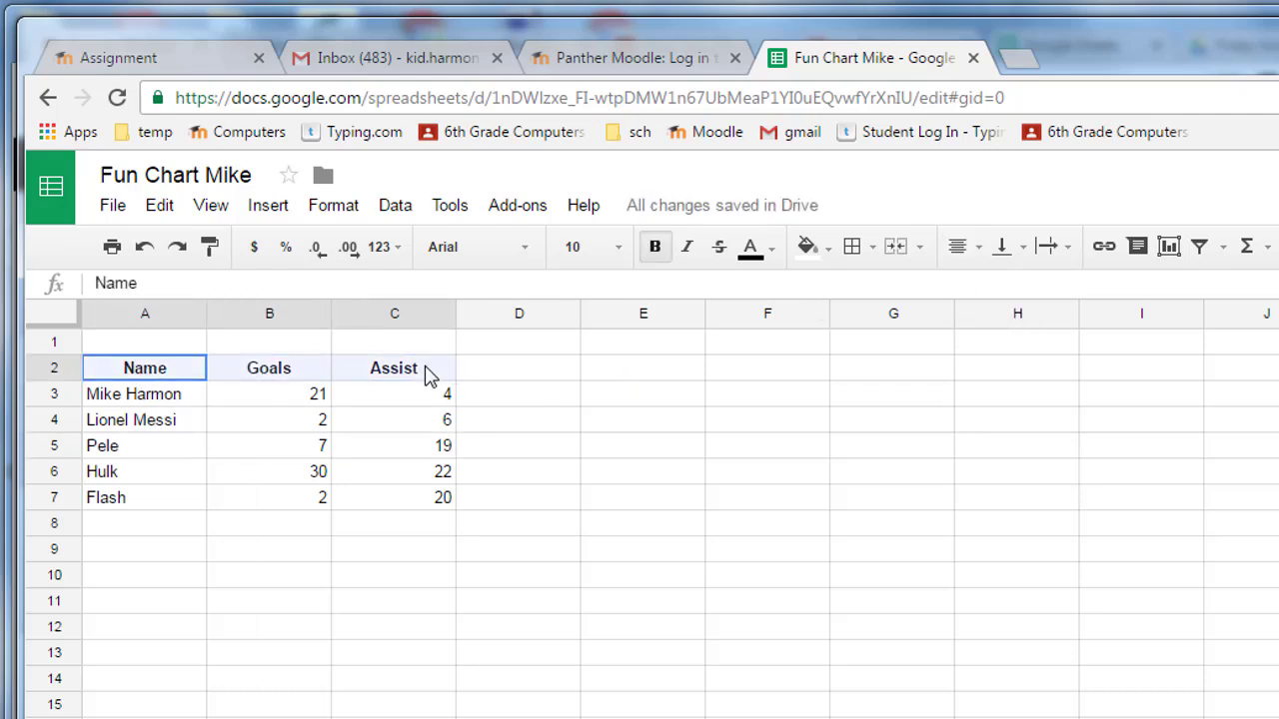
pyautogui.click(807, 247)
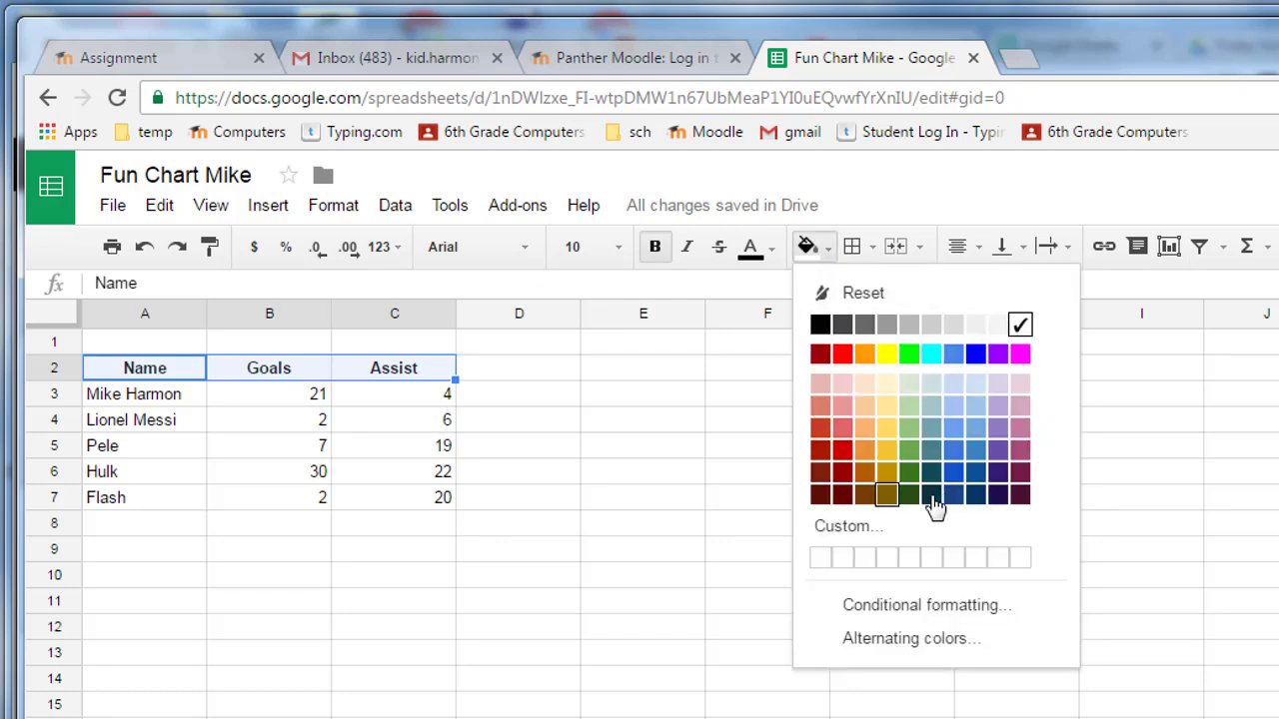
pyautogui.click(930, 409)
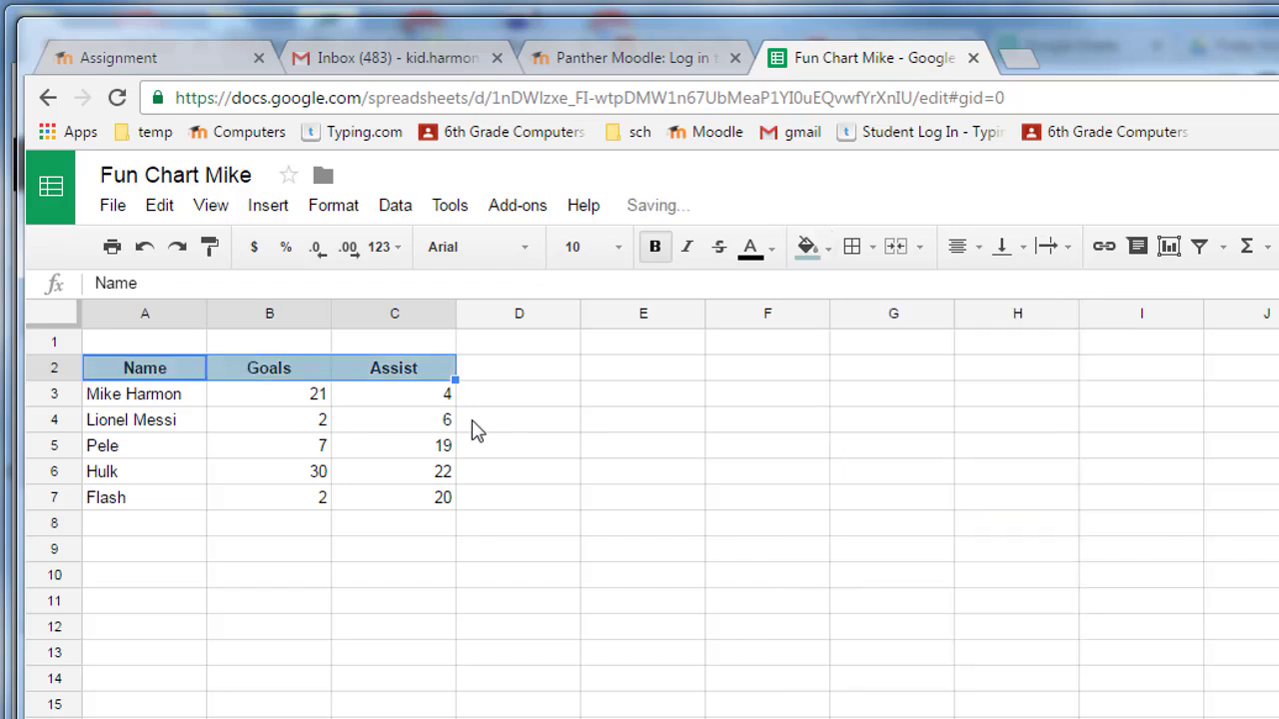
pyautogui.click(248, 475)
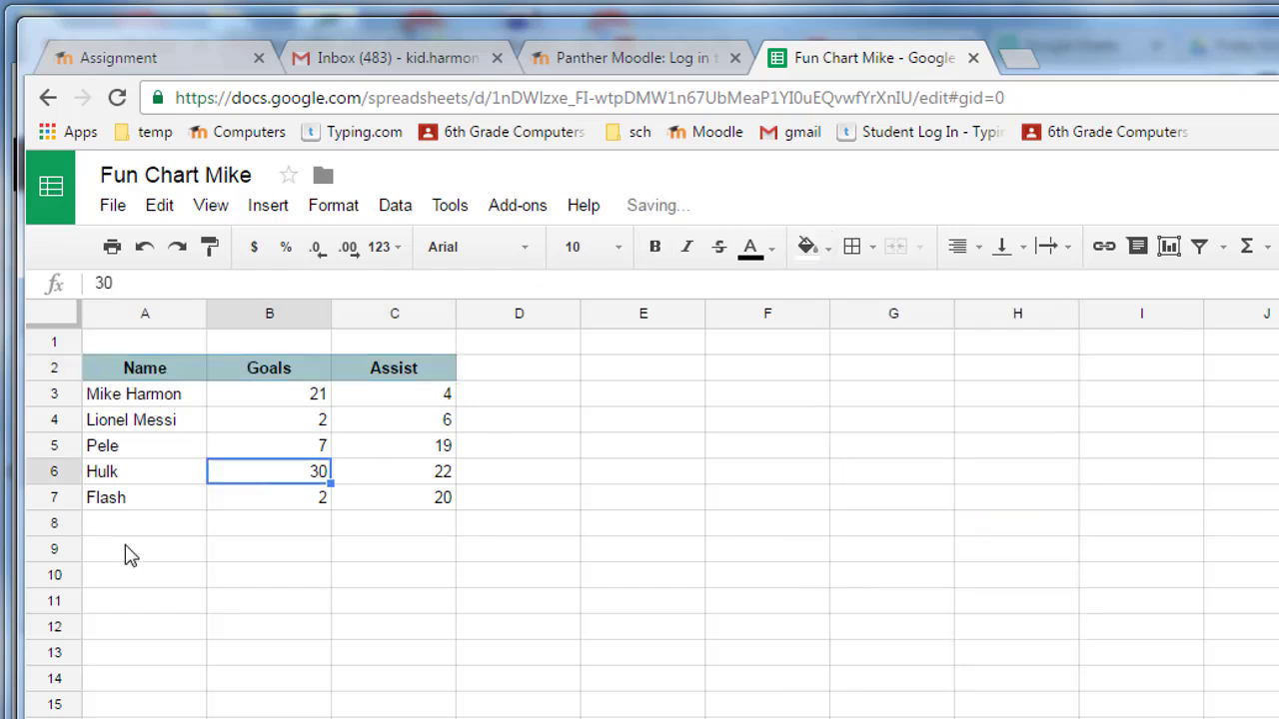
# Add up the goals in cell B8 with the SUM function over B3:B7
pyautogui.click(288, 531)
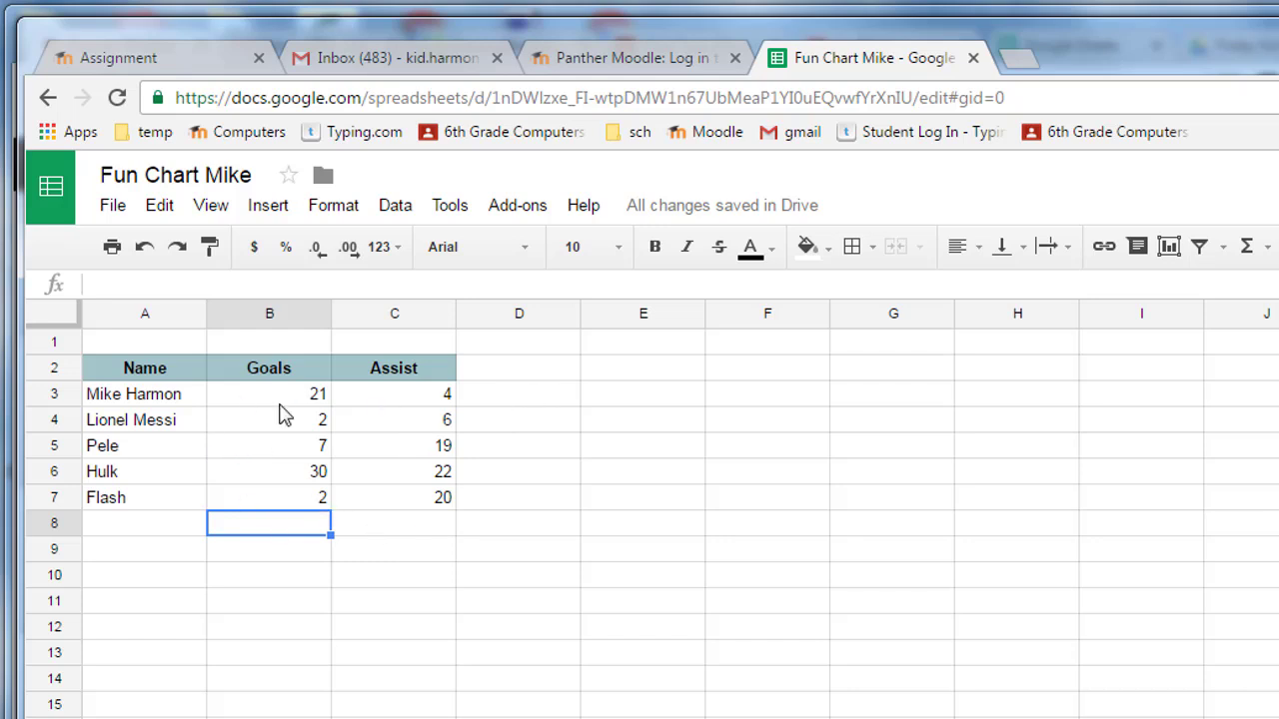
pyautogui.click(272, 580)
pyautogui.click(290, 526)
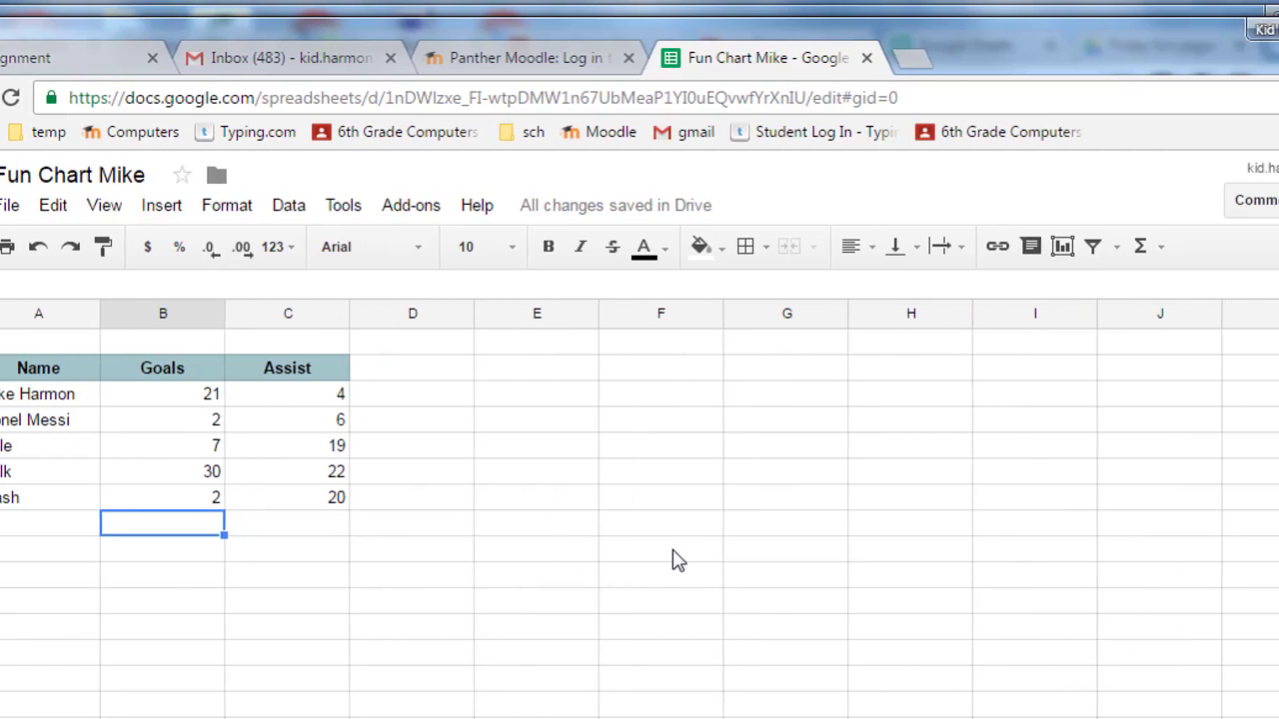
pyautogui.click(1148, 251)
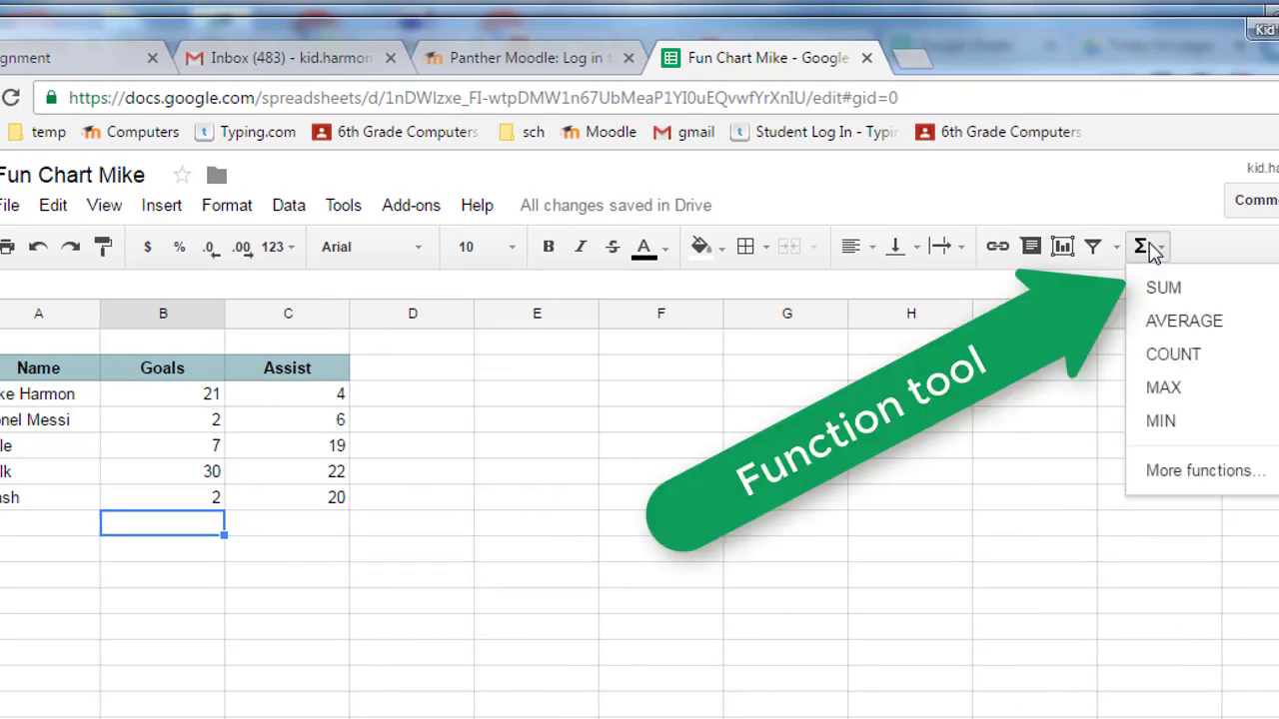
pyautogui.click(1208, 295)
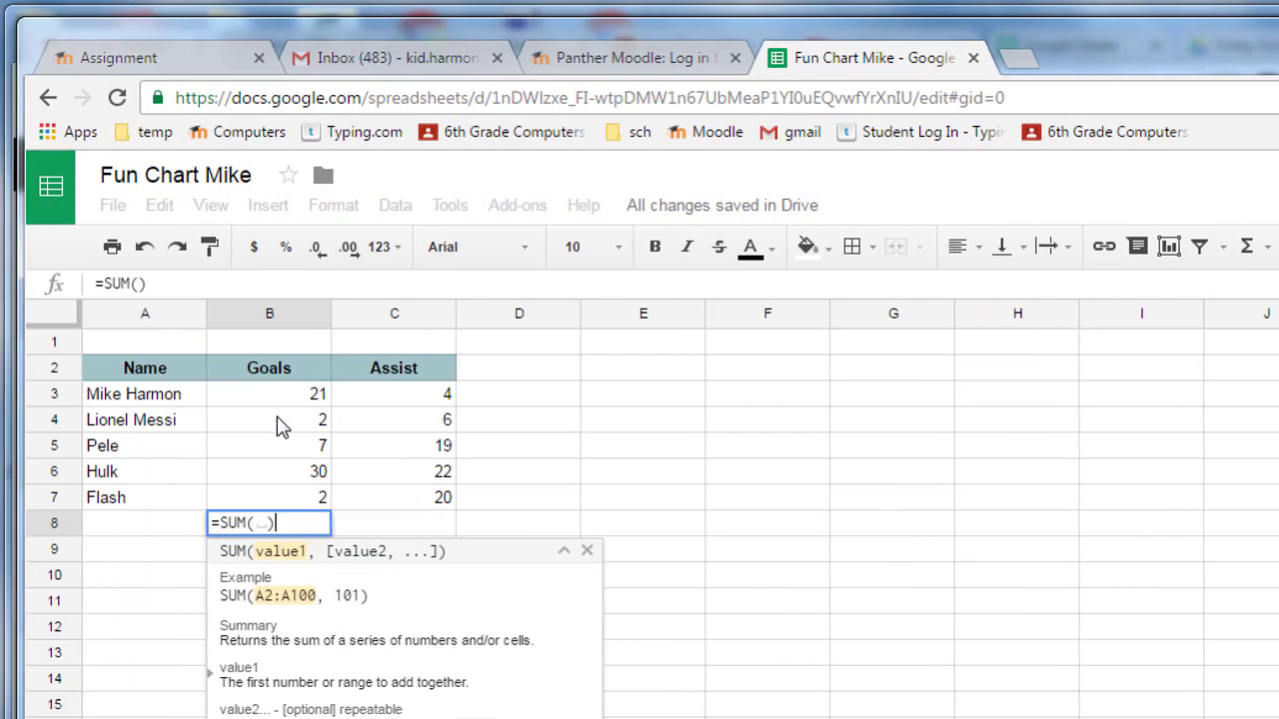
pyautogui.moveTo(300, 397); pyautogui.dragTo(322, 502)
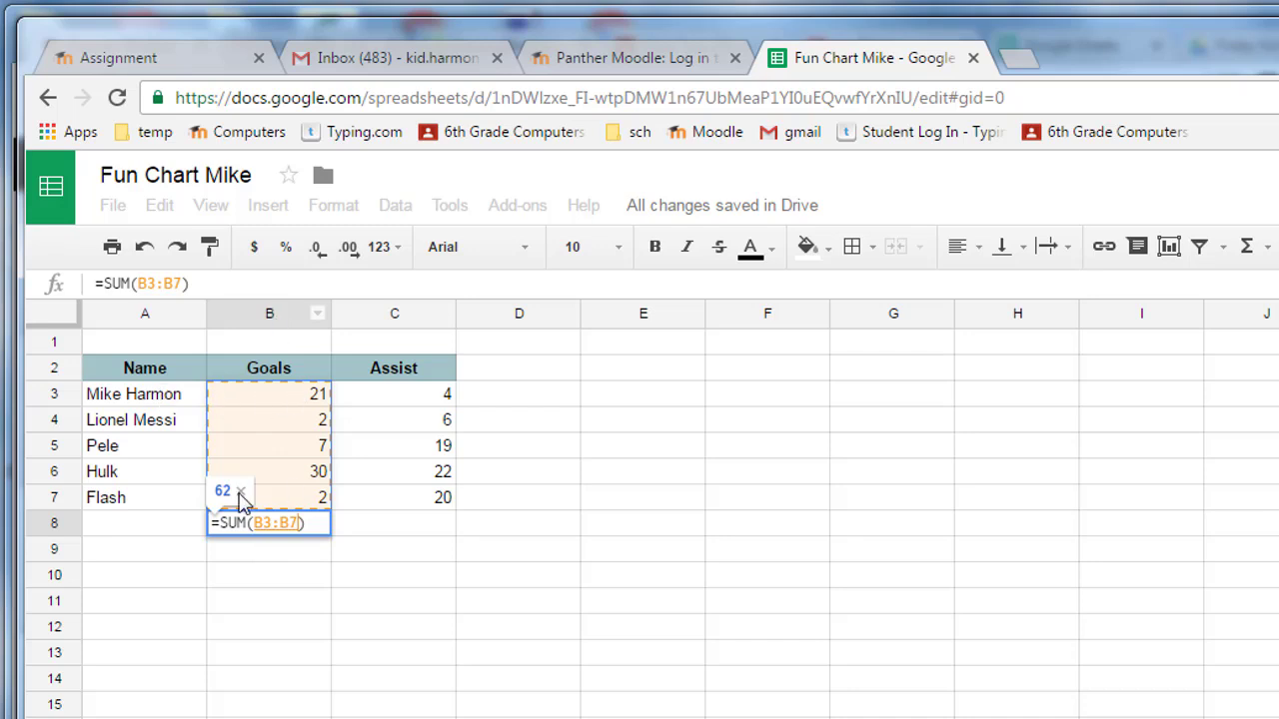
pyautogui.press('Return')
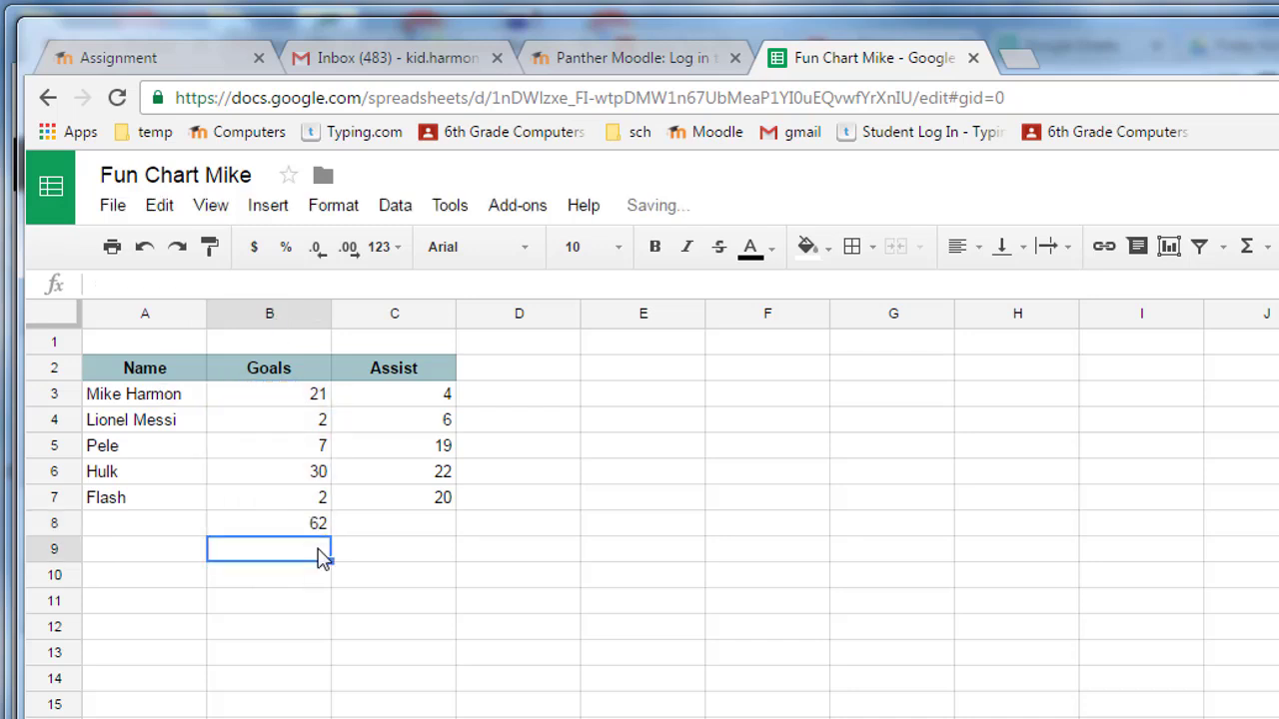
# Autofill the goals total formula from B8 into C8 to total the assists
pyautogui.click(314, 527)
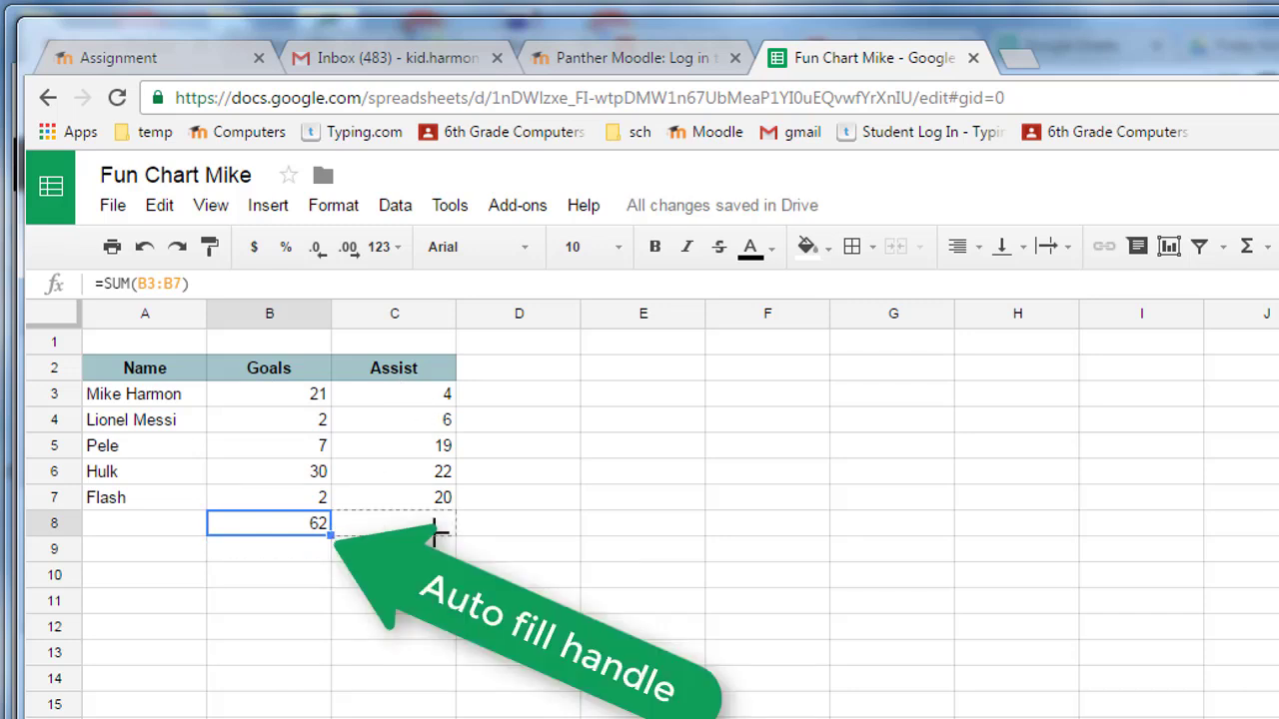
pyautogui.moveTo(437, 529); pyautogui.dragTo(439, 531)
pyautogui.click(395, 550)
pyautogui.moveTo(285, 525); pyautogui.dragTo(437, 529)
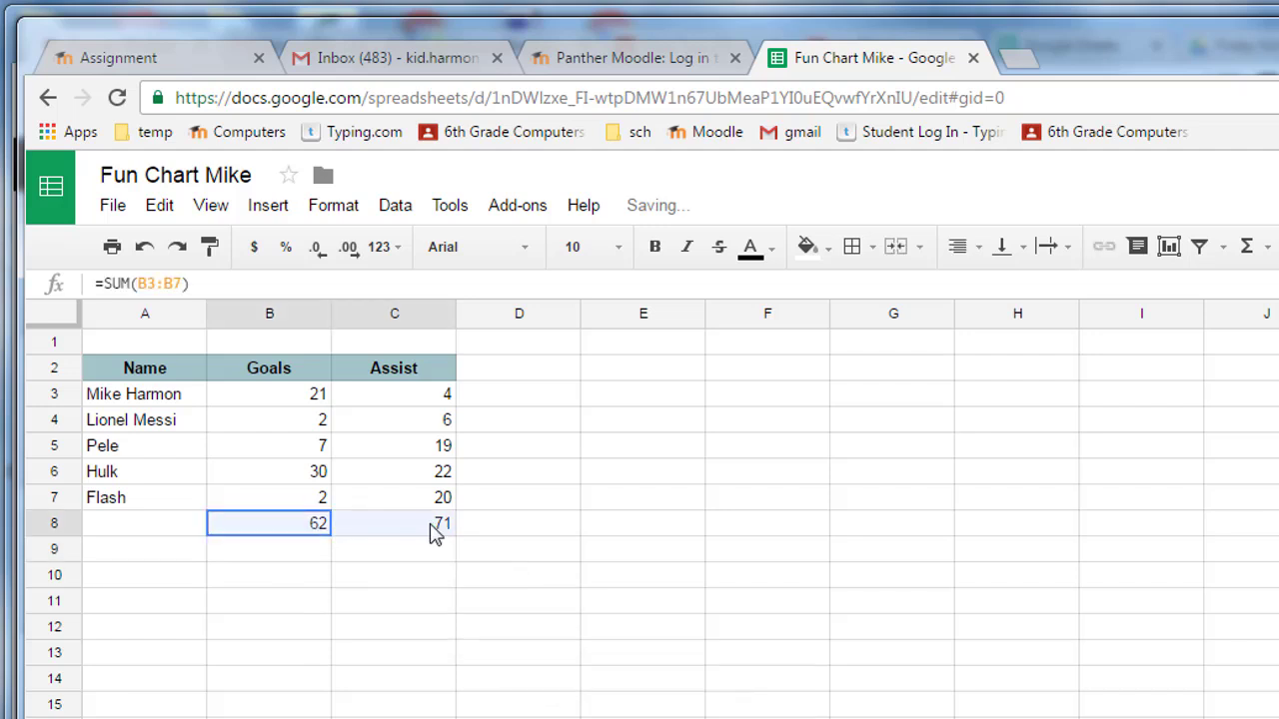
# Set the totals in B8:C8 to font size 12 and bold
pyautogui.click(615, 248)
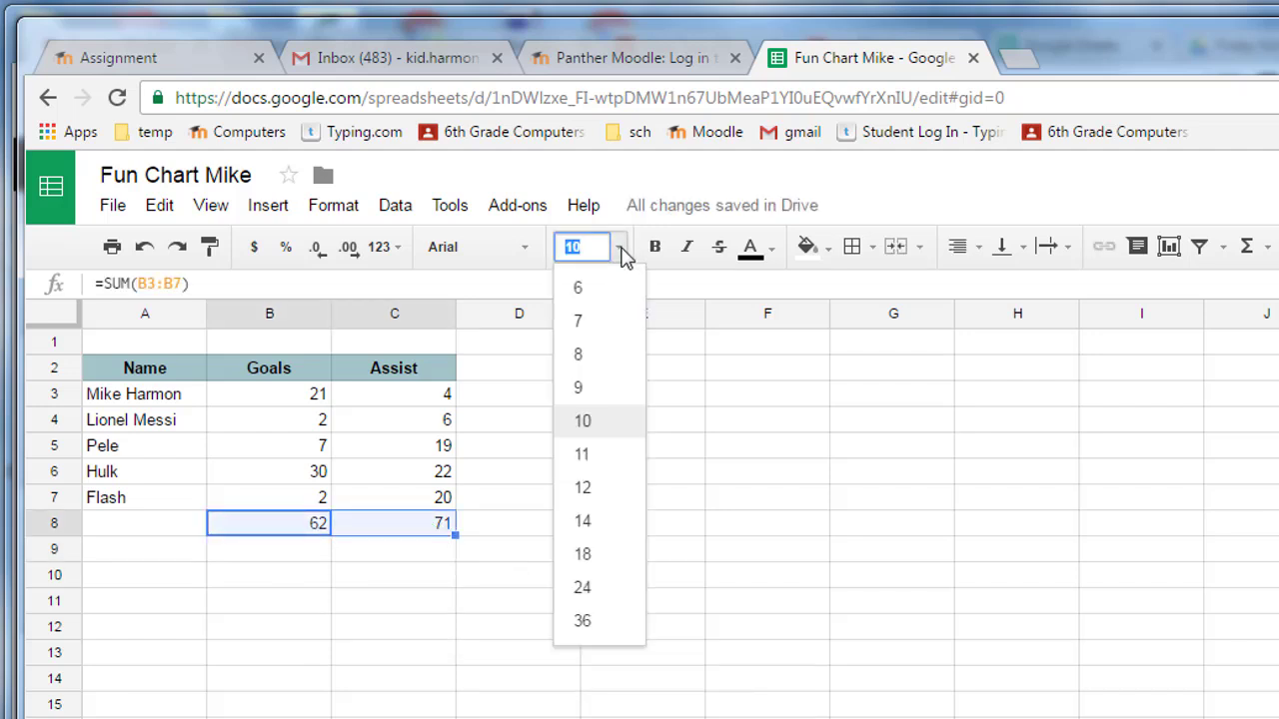
pyautogui.click(587, 484)
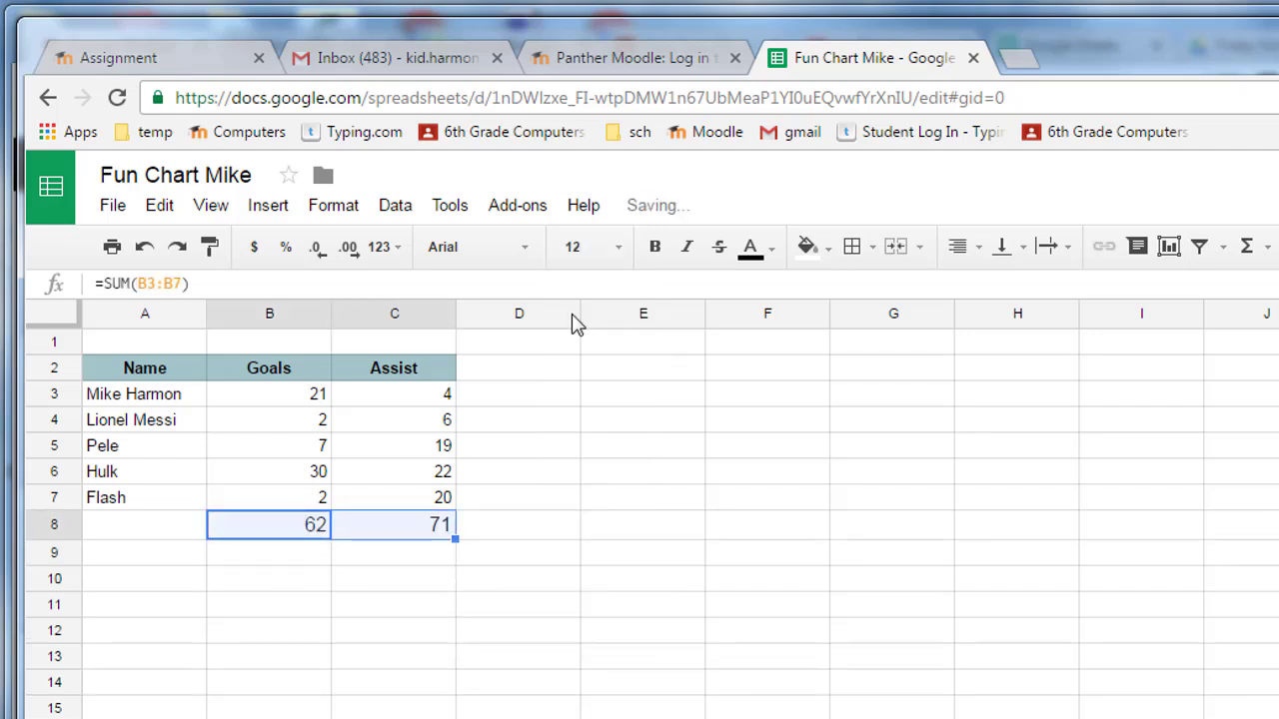
pyautogui.click(655, 247)
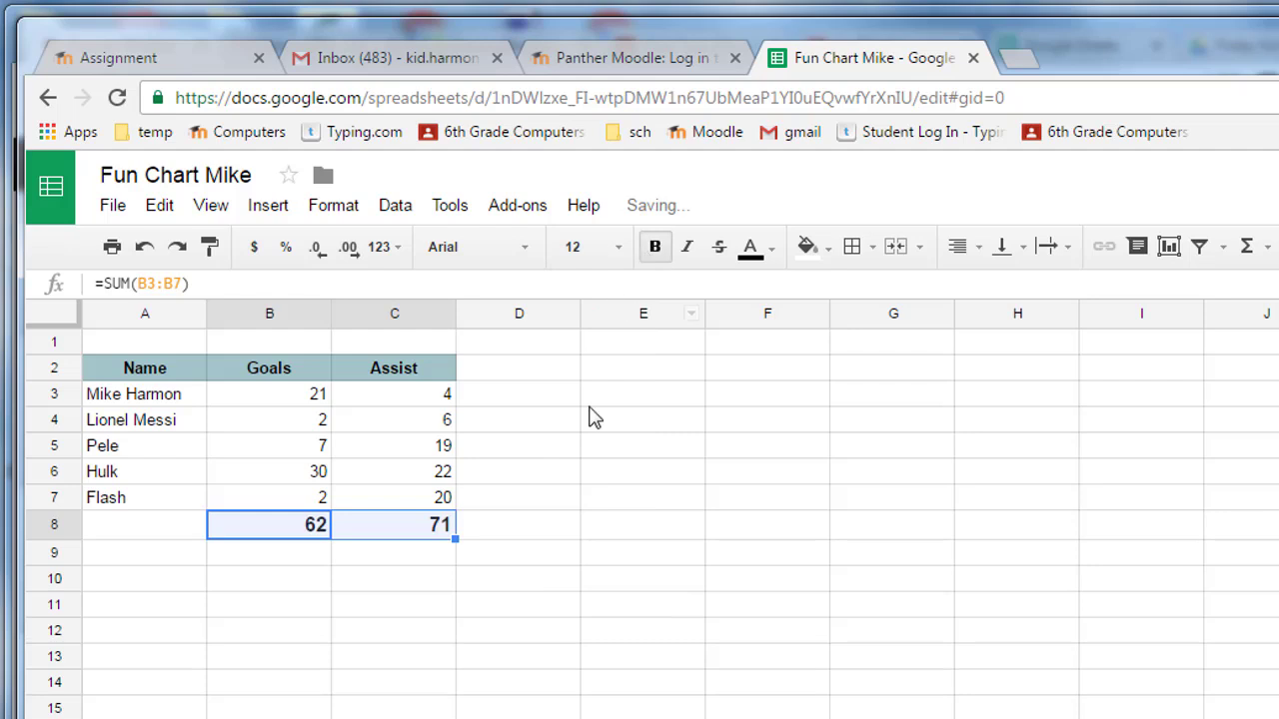
# Give the totals in B8:C8 a light orange background and center them
pyautogui.click(829, 255)
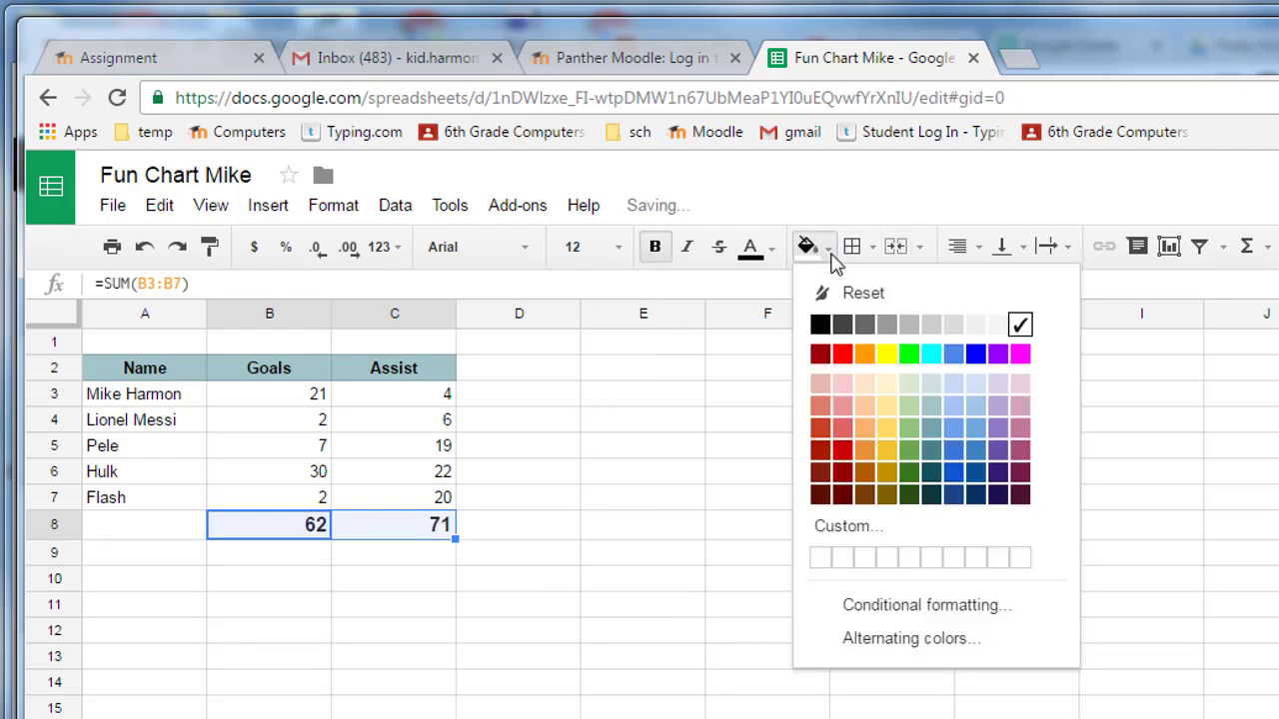
pyautogui.click(864, 407)
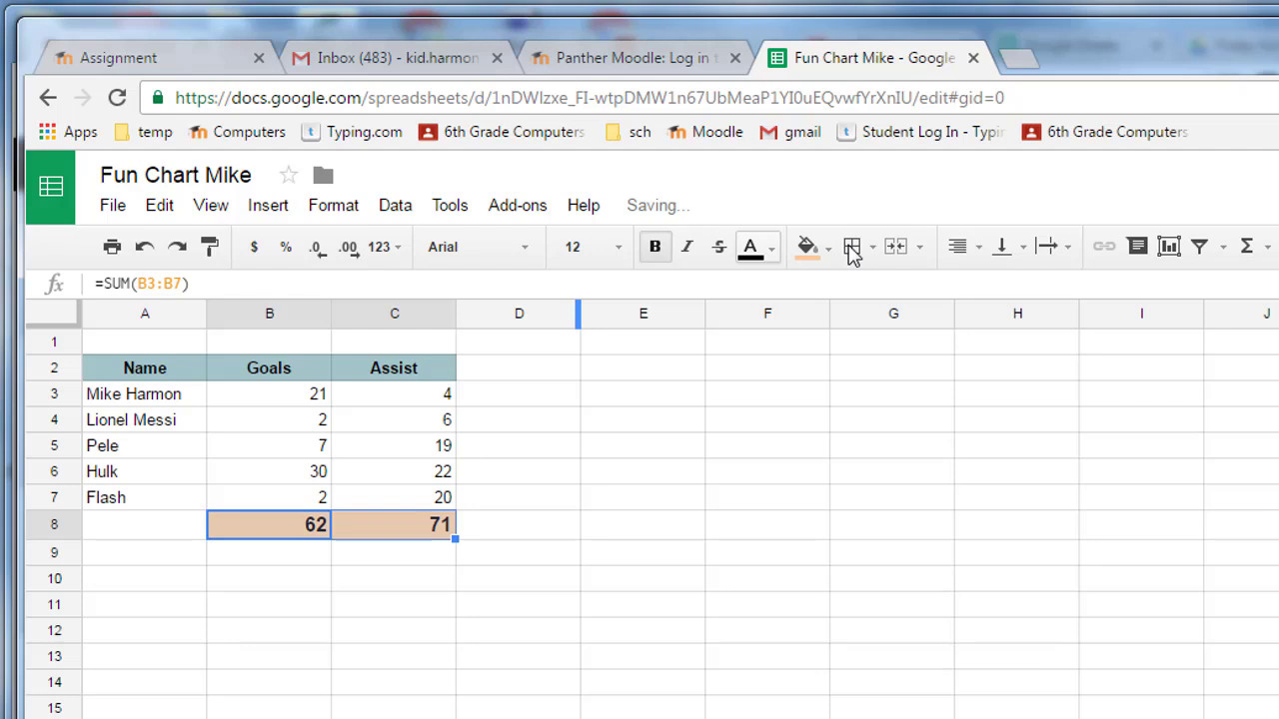
pyautogui.click(958, 250)
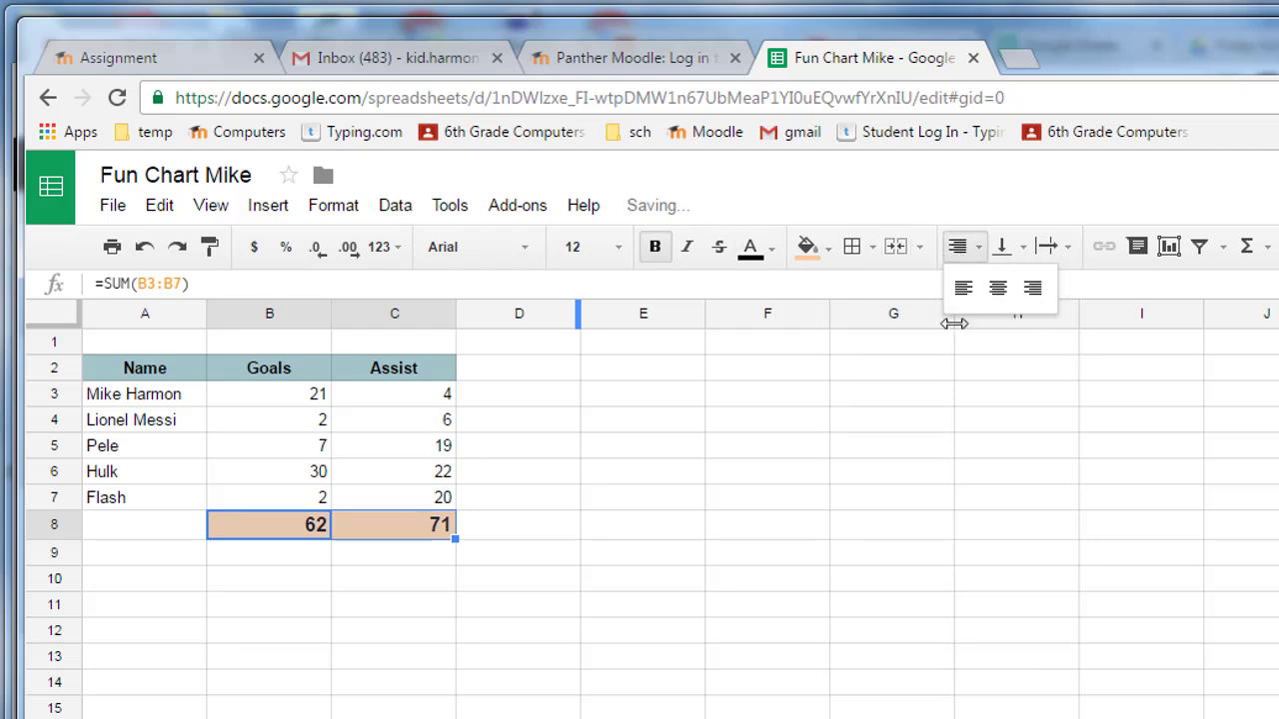
pyautogui.click(999, 289)
pyautogui.click(649, 479)
# Enter the row labels "Total" in A8 and "Average" in A9
pyautogui.click(114, 532)
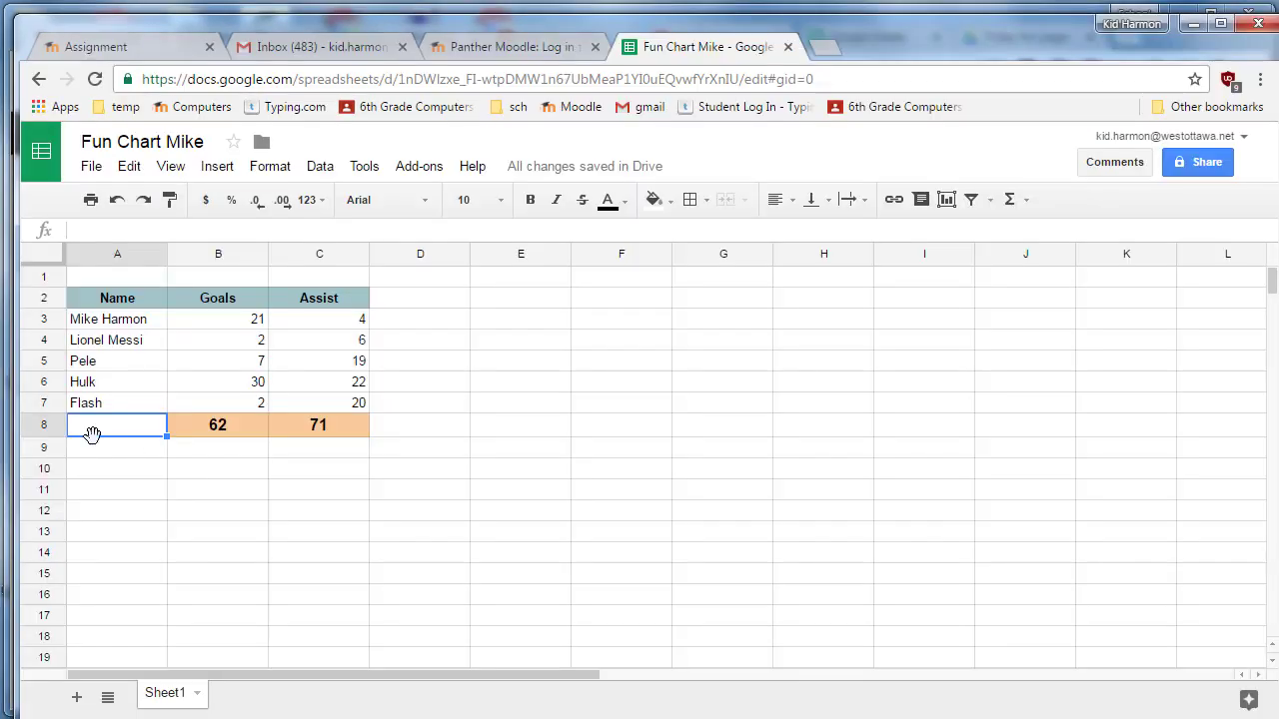
pyautogui.click(113, 477)
pyautogui.click(120, 432)
pyautogui.write('Total')
pyautogui.press('Return')
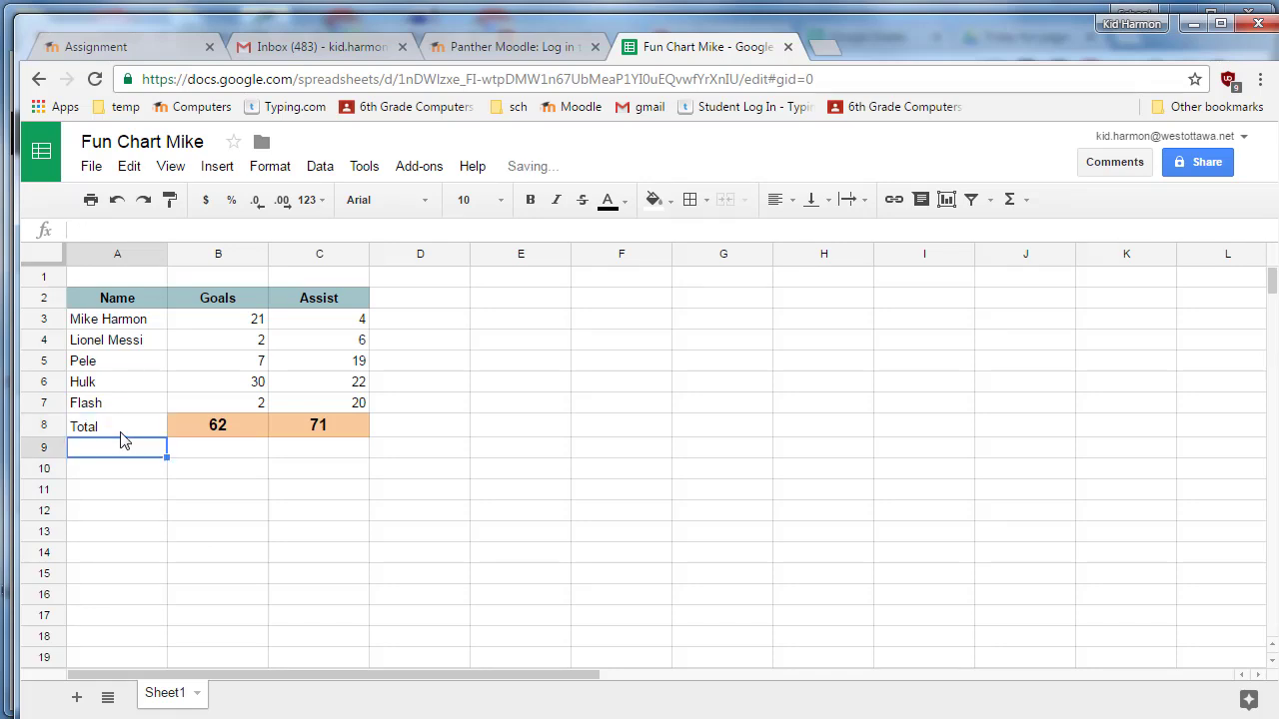
pyautogui.write('Average')
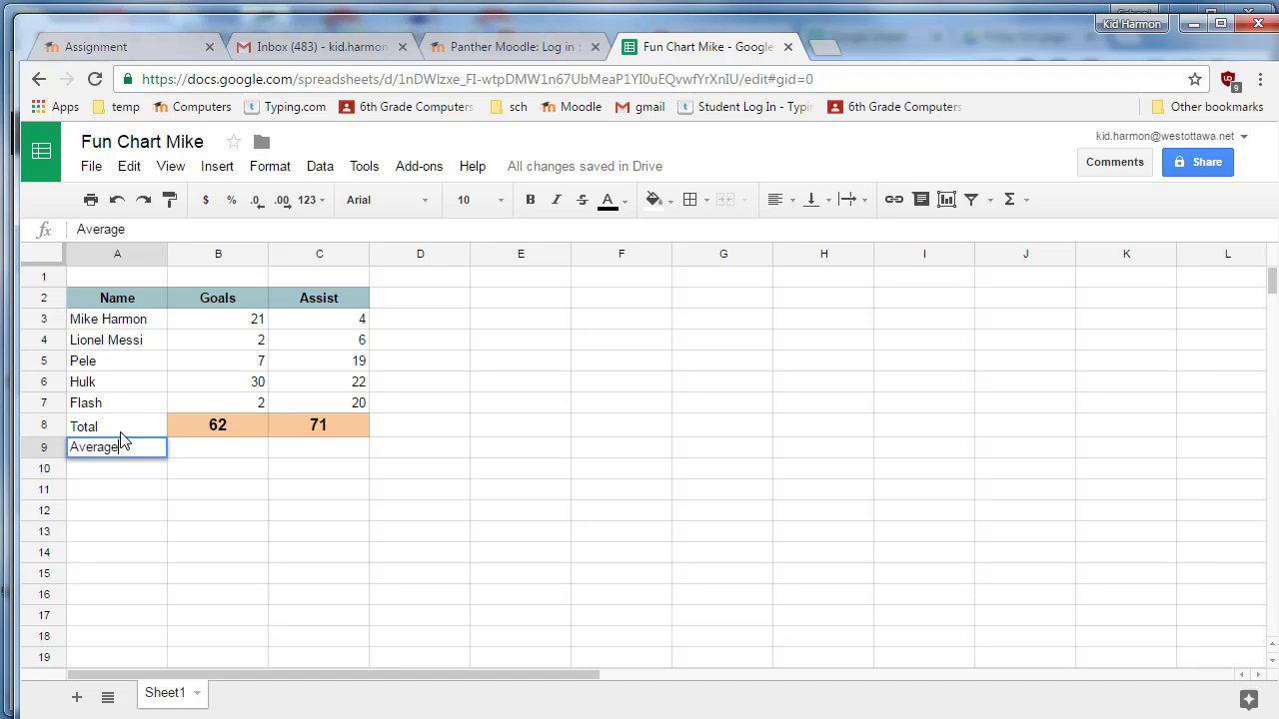
pyautogui.click(120, 432)
pyautogui.press('Down')
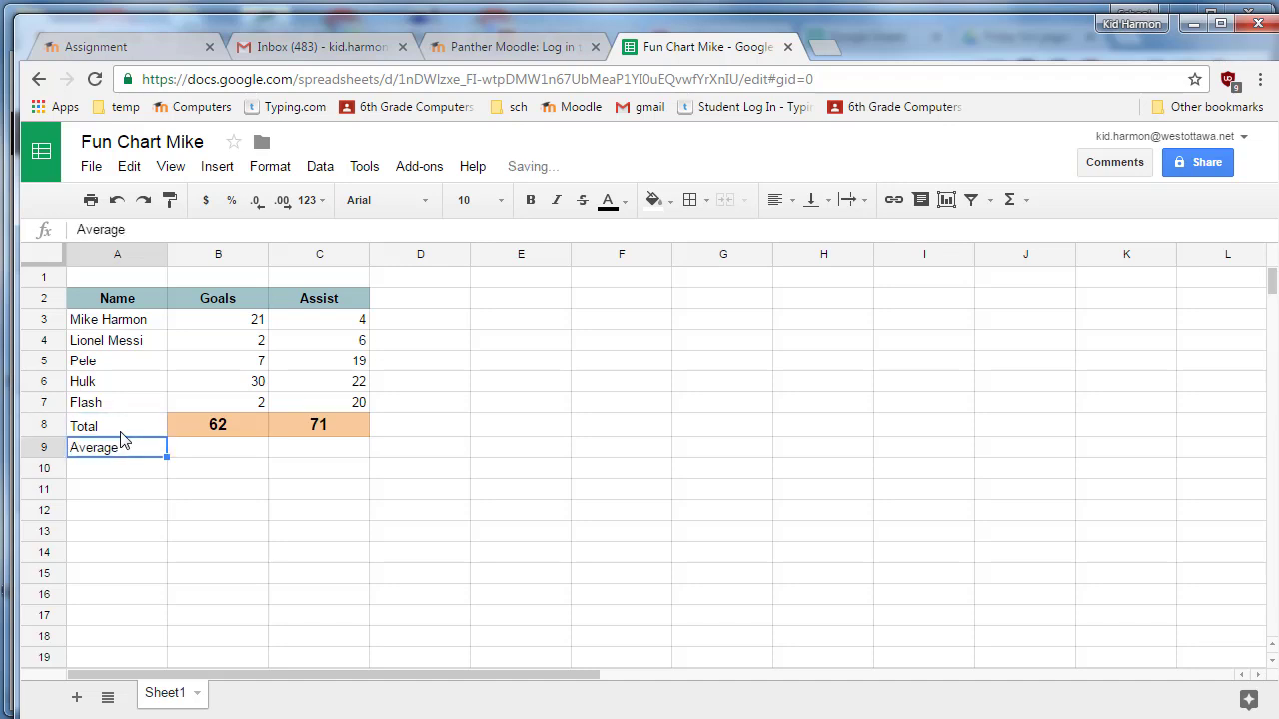
# Make the "Total" and "Average" labels in A8:A9 bold and right-aligned
pyautogui.moveTo(120, 432); pyautogui.dragTo(120, 442)
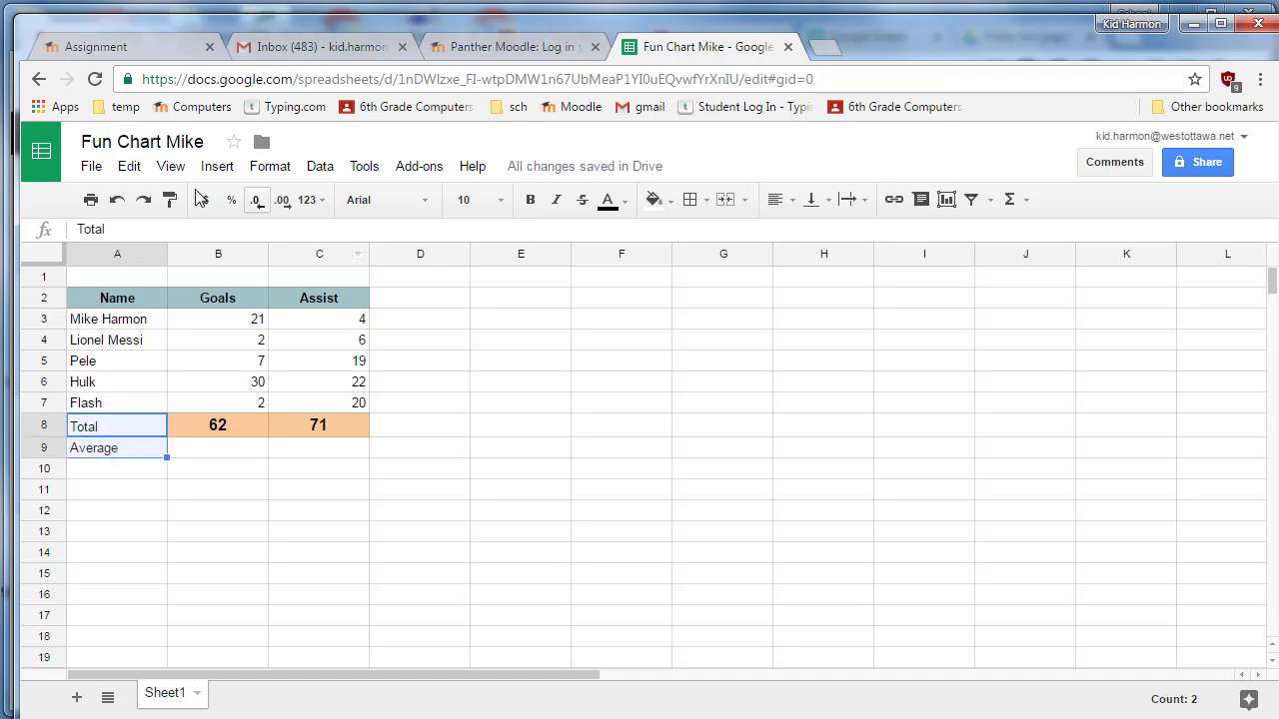
pyautogui.click(531, 200)
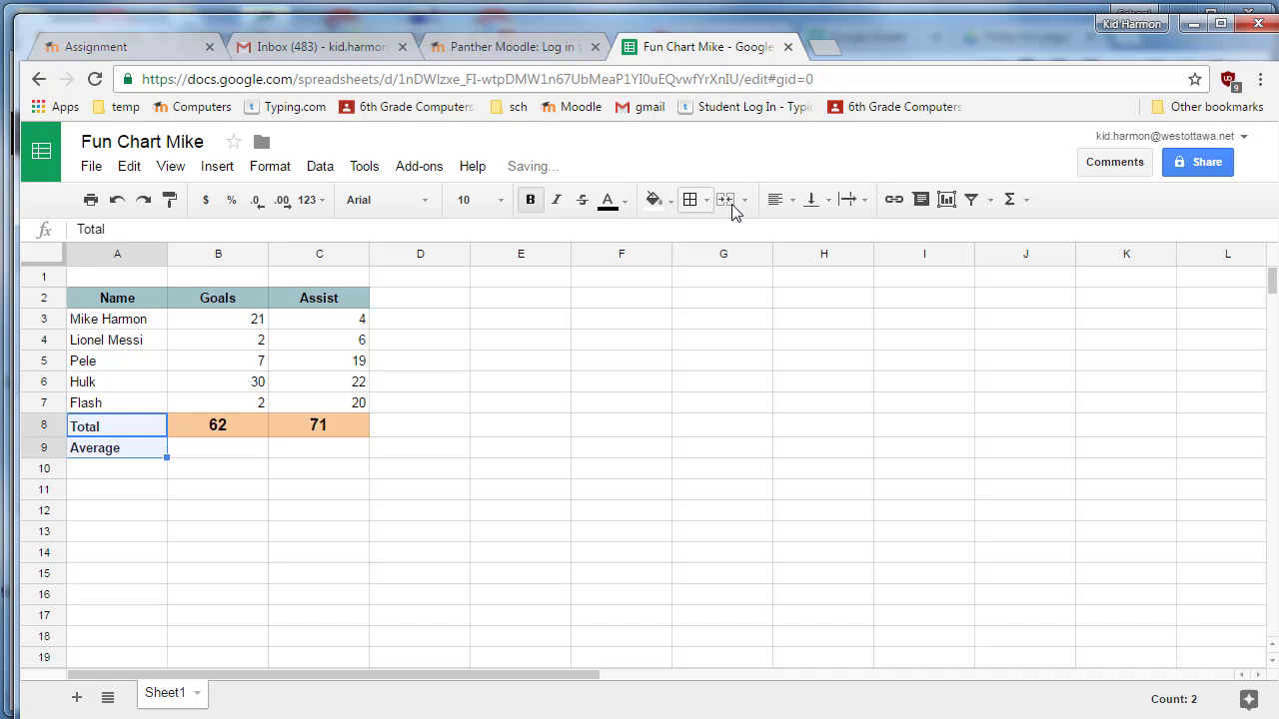
pyautogui.click(778, 203)
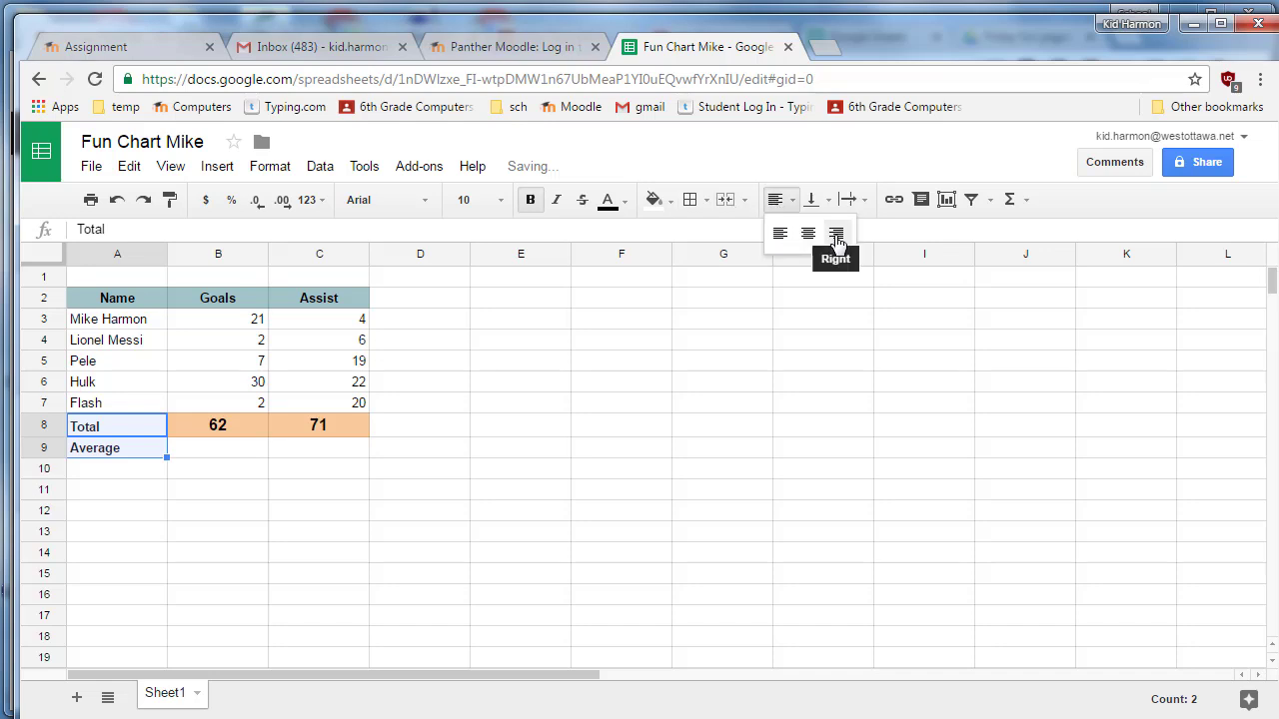
pyautogui.click(835, 234)
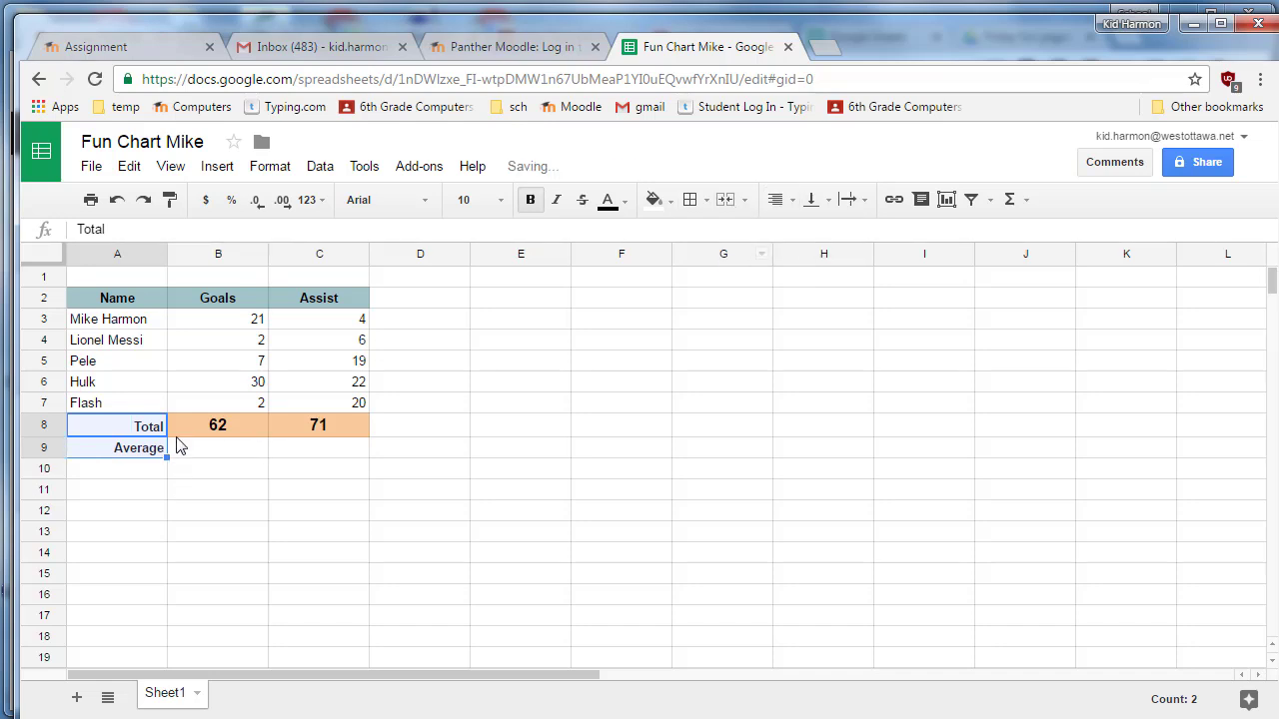
# Calculate the average of the goals in B9 with the AVERAGE function over B3:B7
pyautogui.click(257, 454)
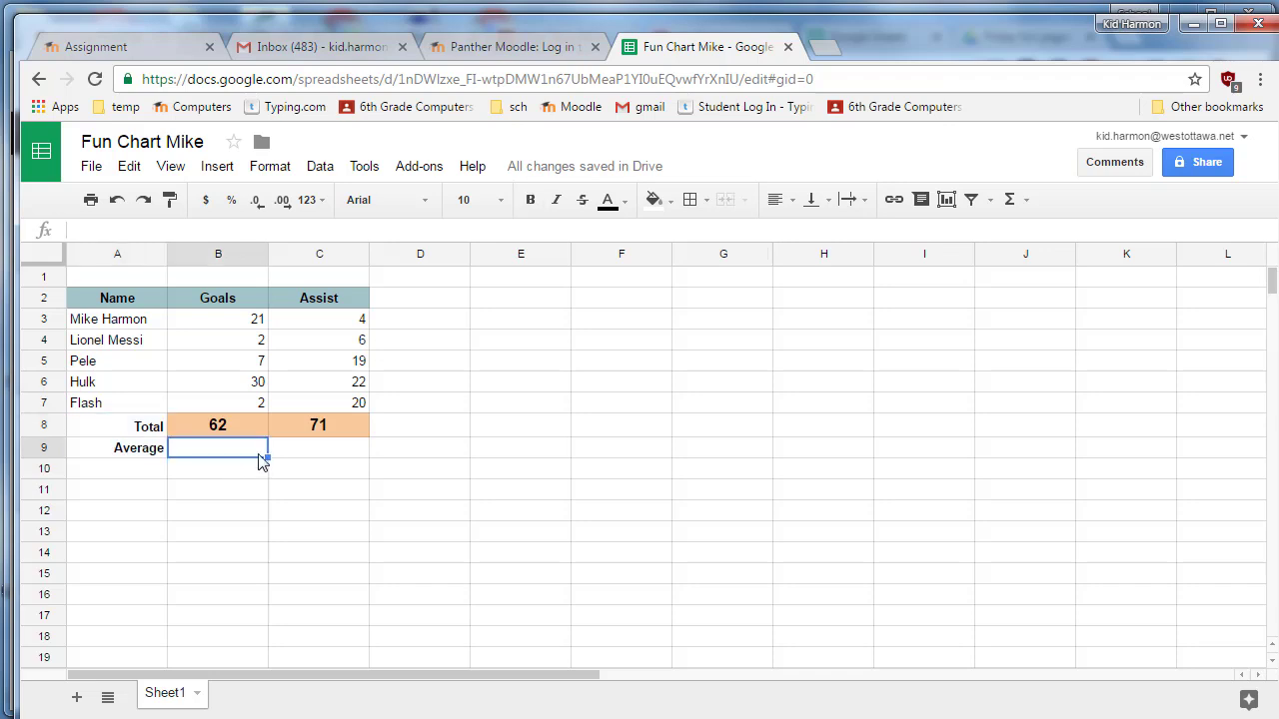
pyautogui.click(1010, 202)
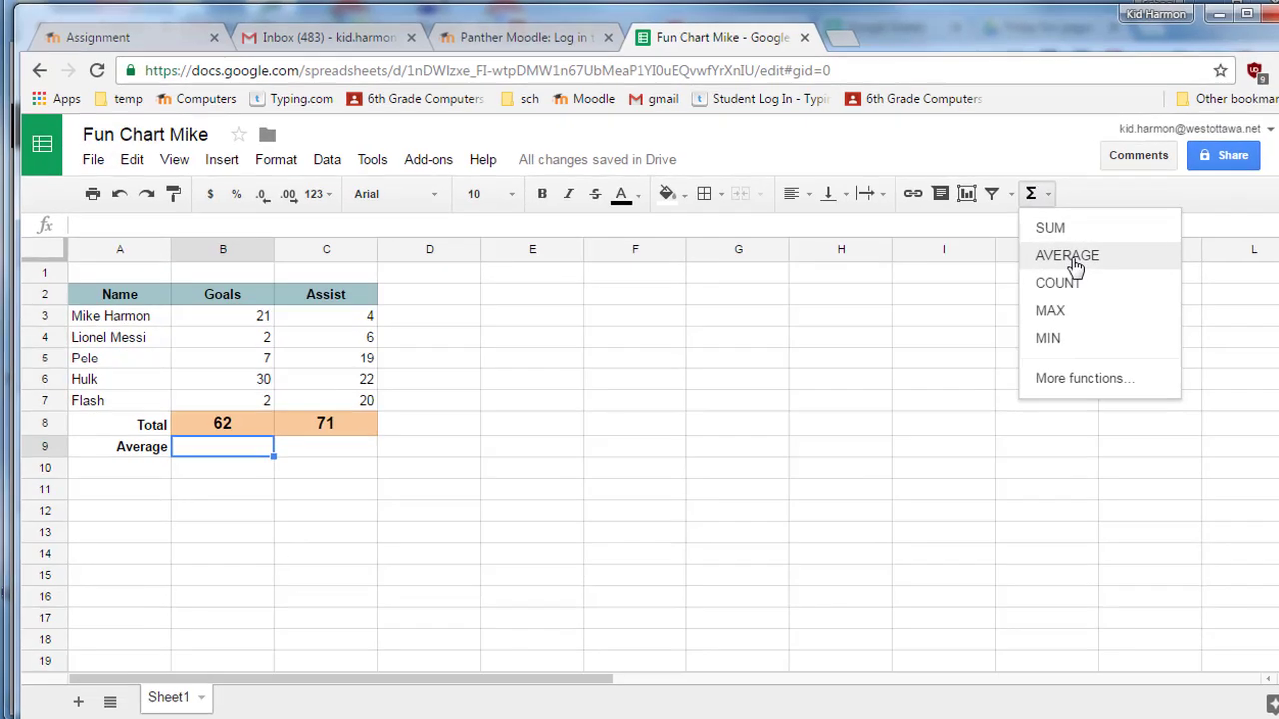
pyautogui.click(1049, 263)
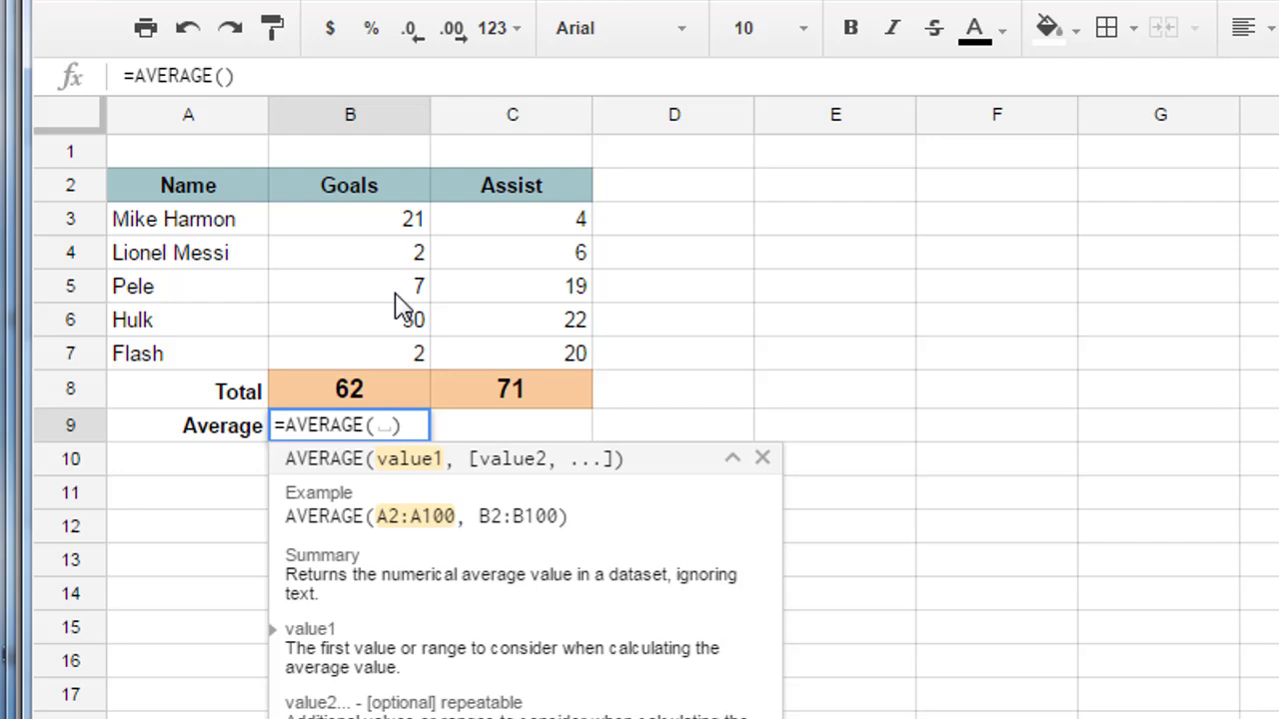
pyautogui.moveTo(400, 224); pyautogui.dragTo(367, 361)
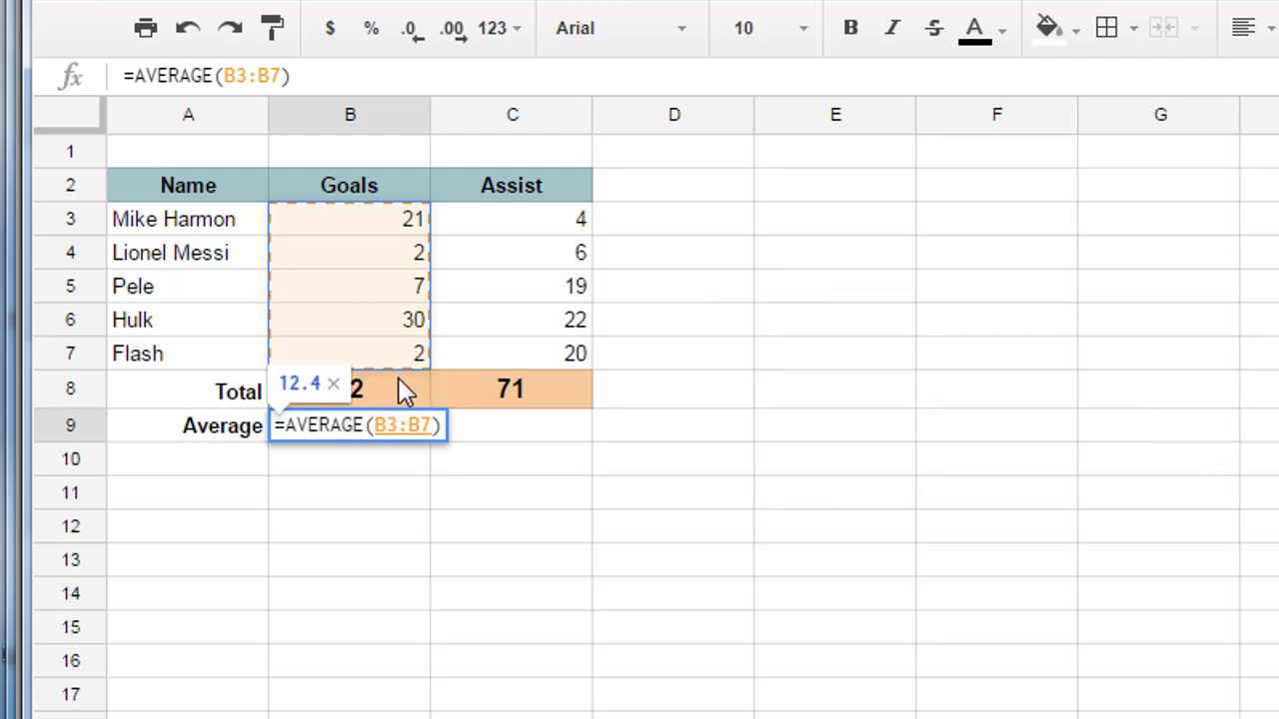
pyautogui.press('Return')
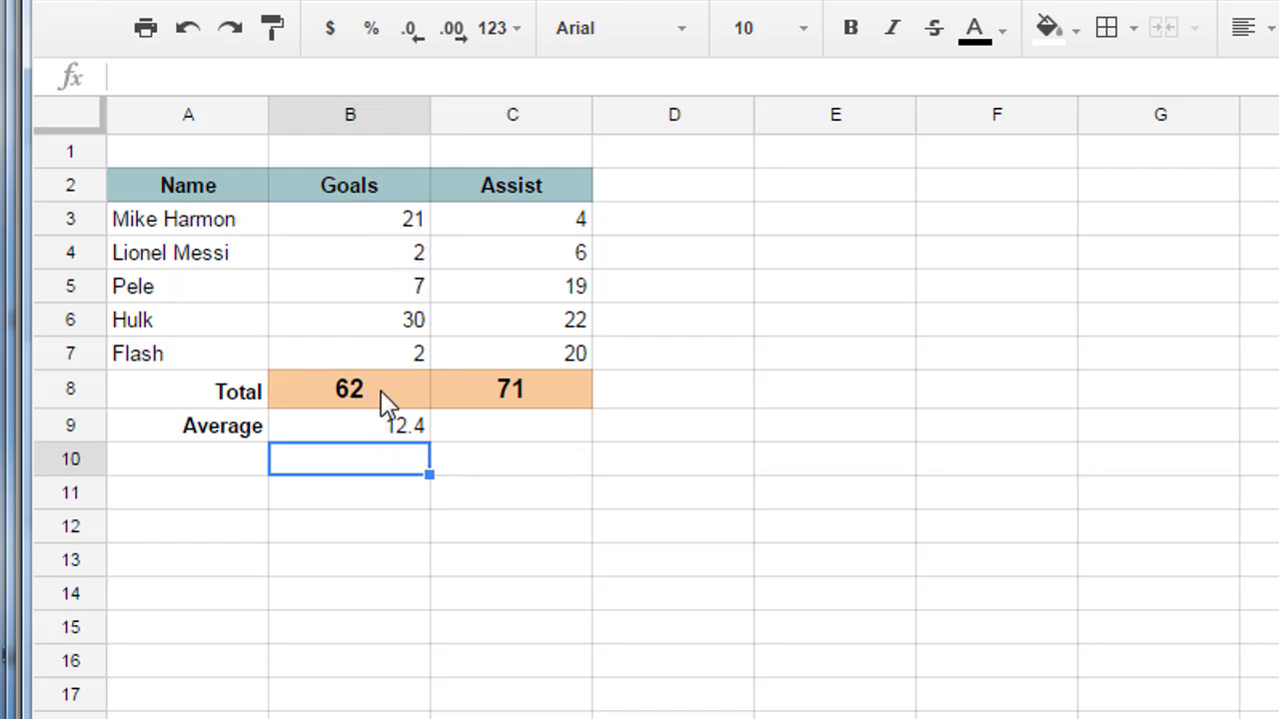
# Copy the formatting of the goals total in B8 onto the average in B9 with Paint format
pyautogui.click(382, 395)
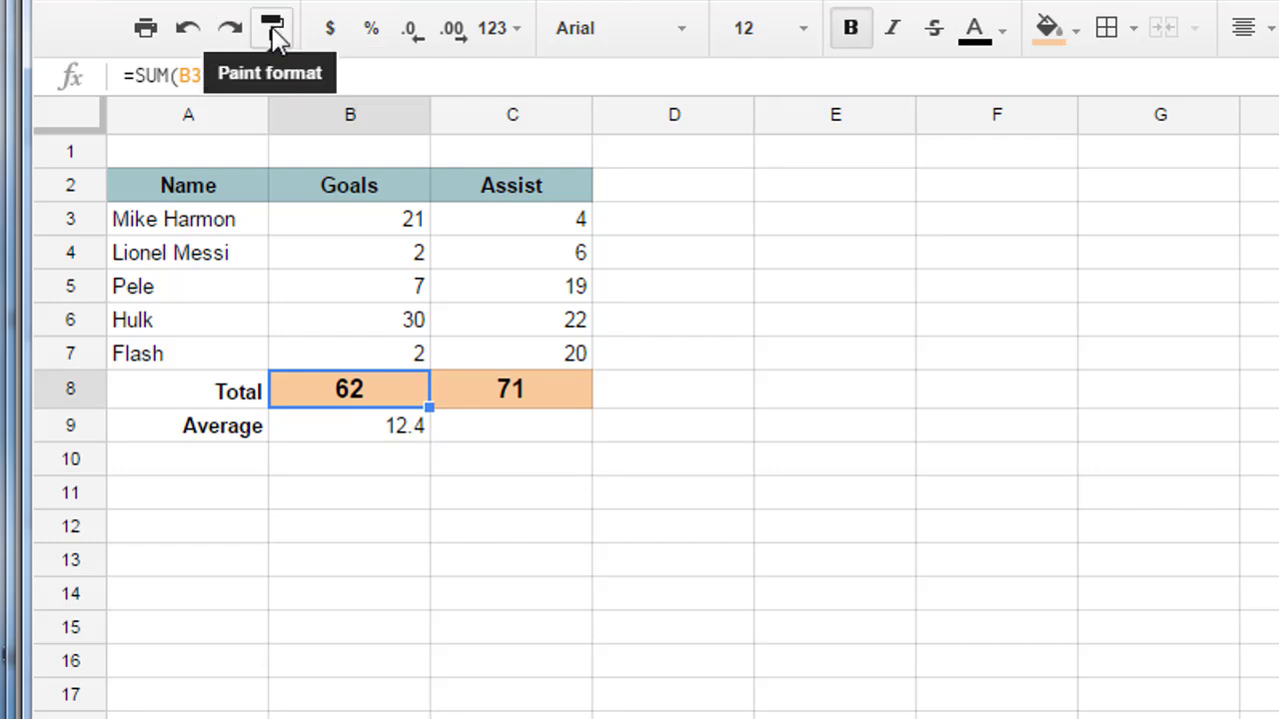
pyautogui.click(271, 30)
pyautogui.click(379, 437)
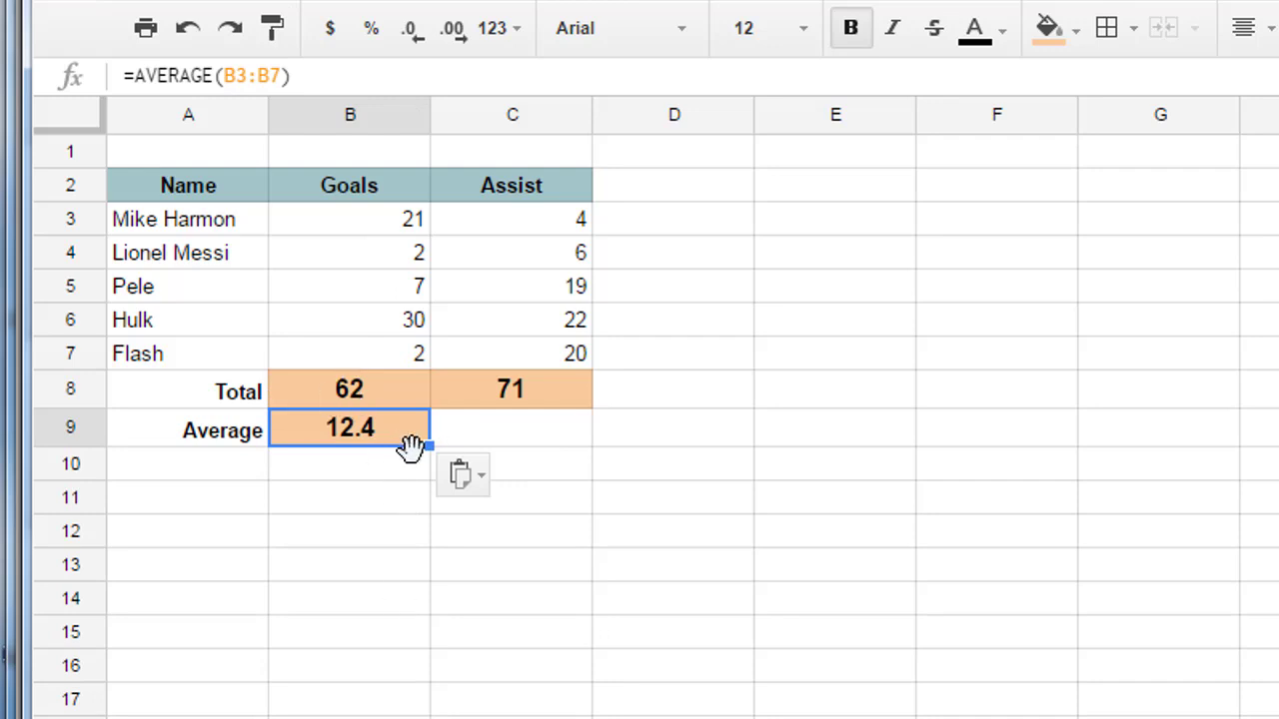
# Autofill the formatted average formula from B9 into C9 to average the assists
pyautogui.moveTo(428, 448); pyautogui.dragTo(585, 443)
pyautogui.moveTo(468, 462); pyautogui.dragTo(471, 491)
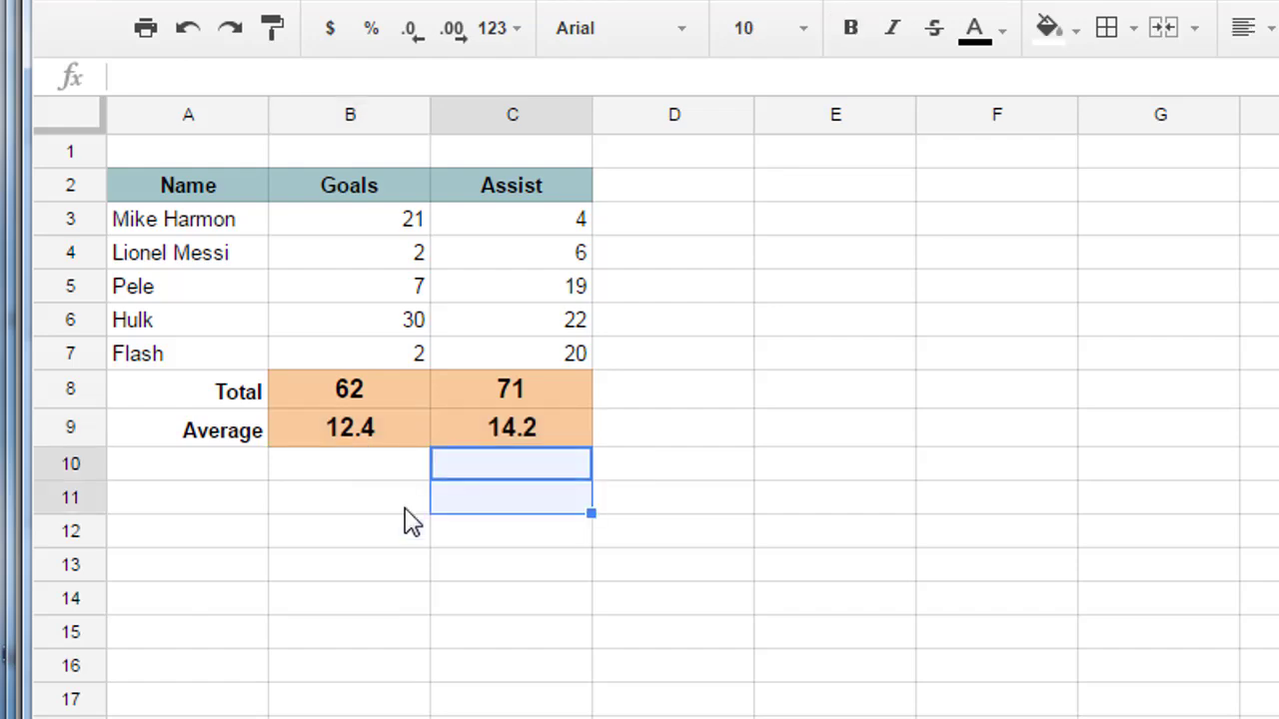
pyautogui.click(370, 505)
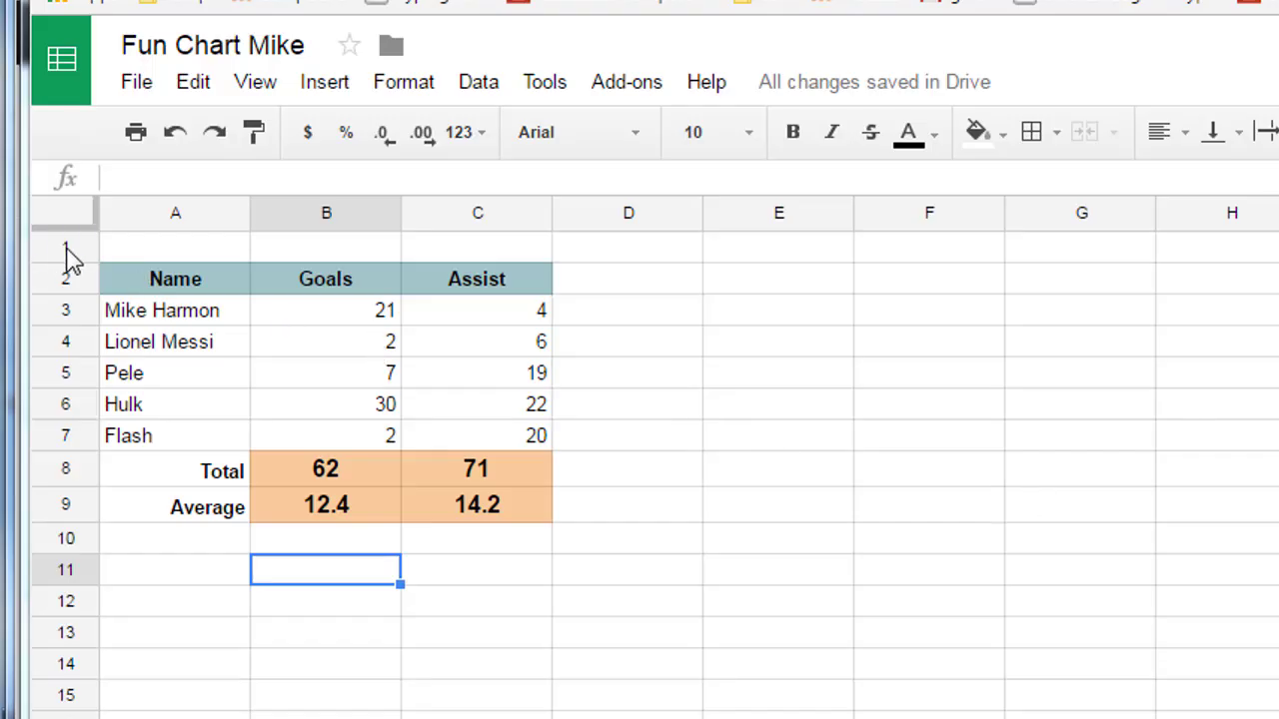
# Insert one blank row above row 1 of the sheet
pyautogui.click(62, 245)
pyautogui.click(1014, 435)
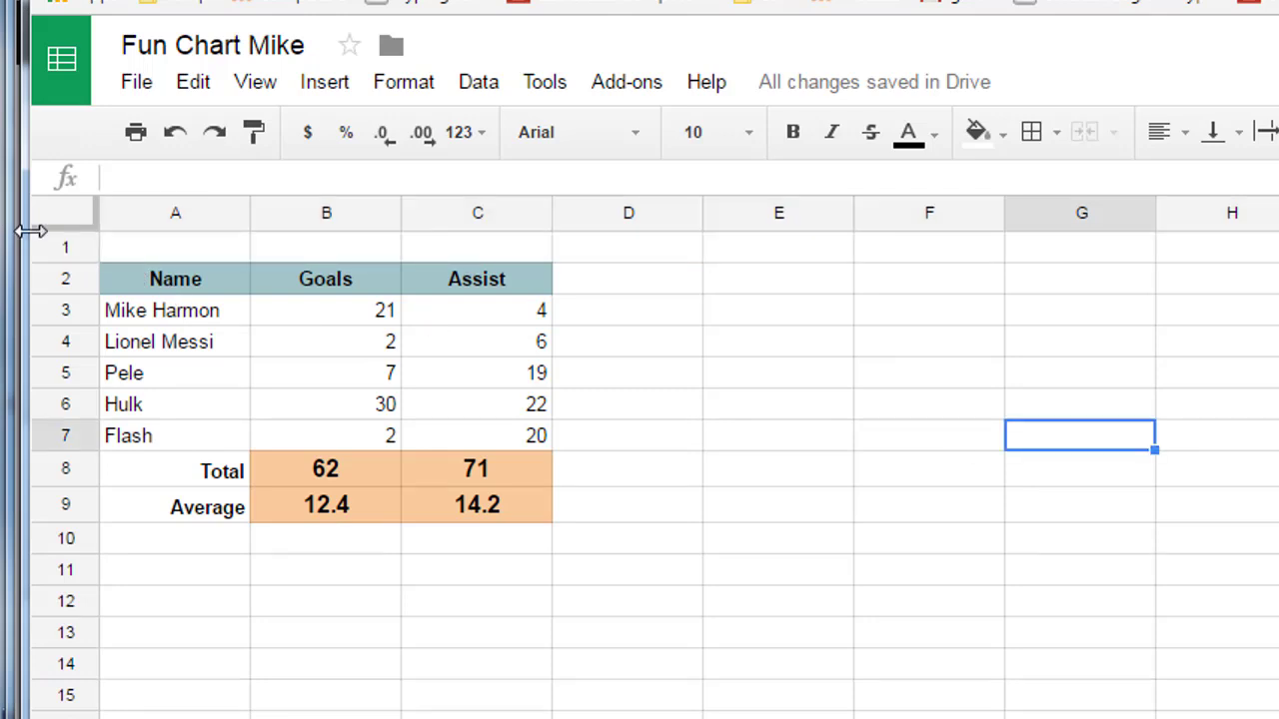
pyautogui.rightClick(62, 245)
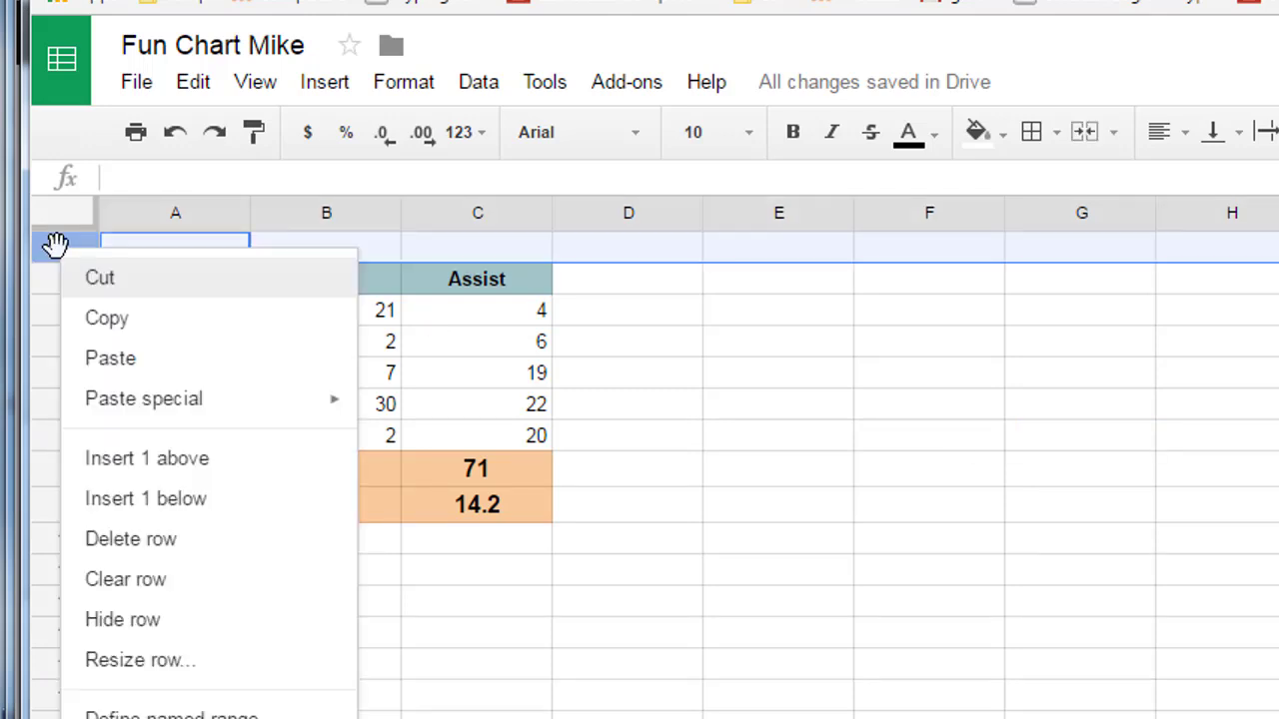
pyautogui.click(135, 467)
pyautogui.click(784, 467)
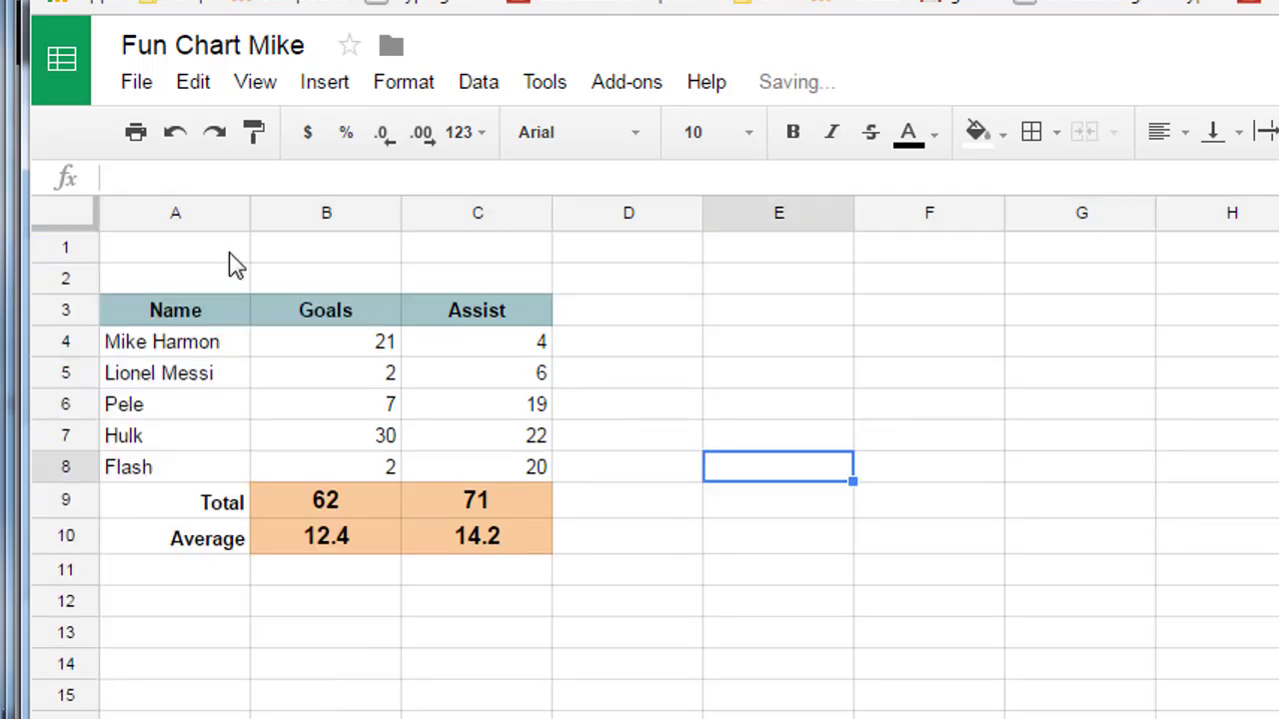
# Merge cells A1:C1 into a single title cell above the table
pyautogui.moveTo(230, 254); pyautogui.dragTo(416, 247)
pyautogui.click(689, 276)
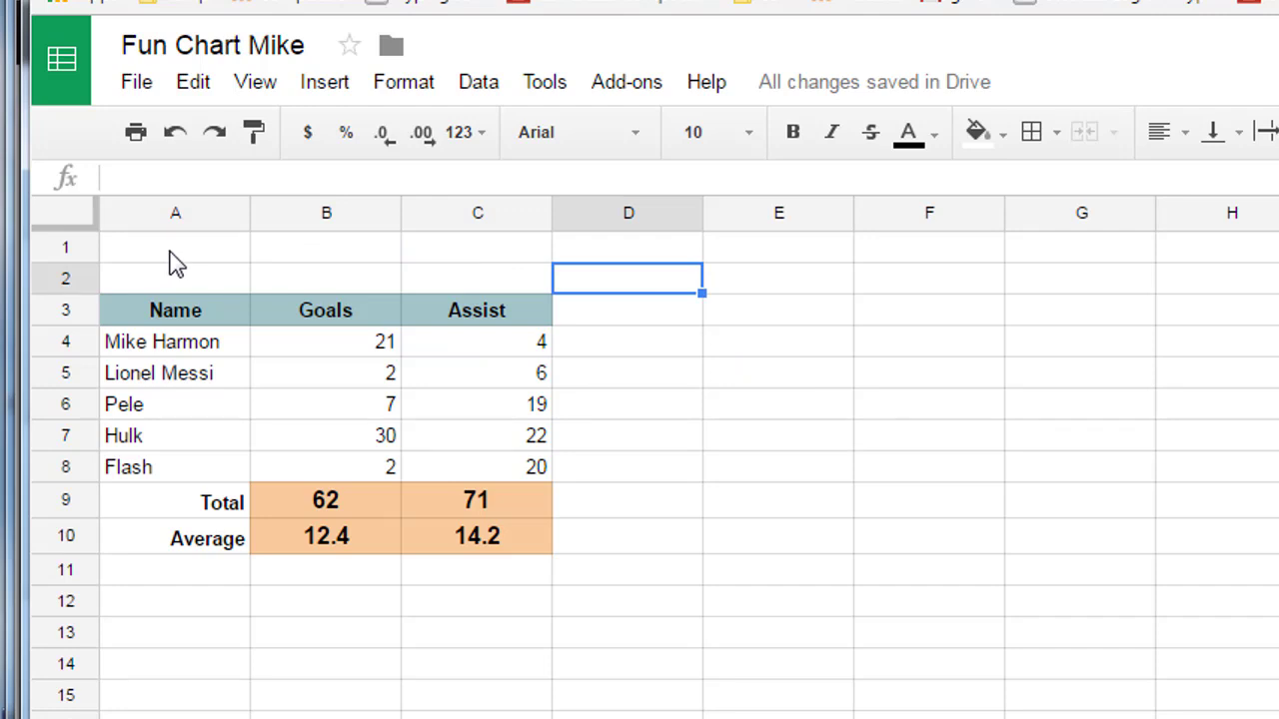
pyautogui.moveTo(168, 252); pyautogui.dragTo(539, 256)
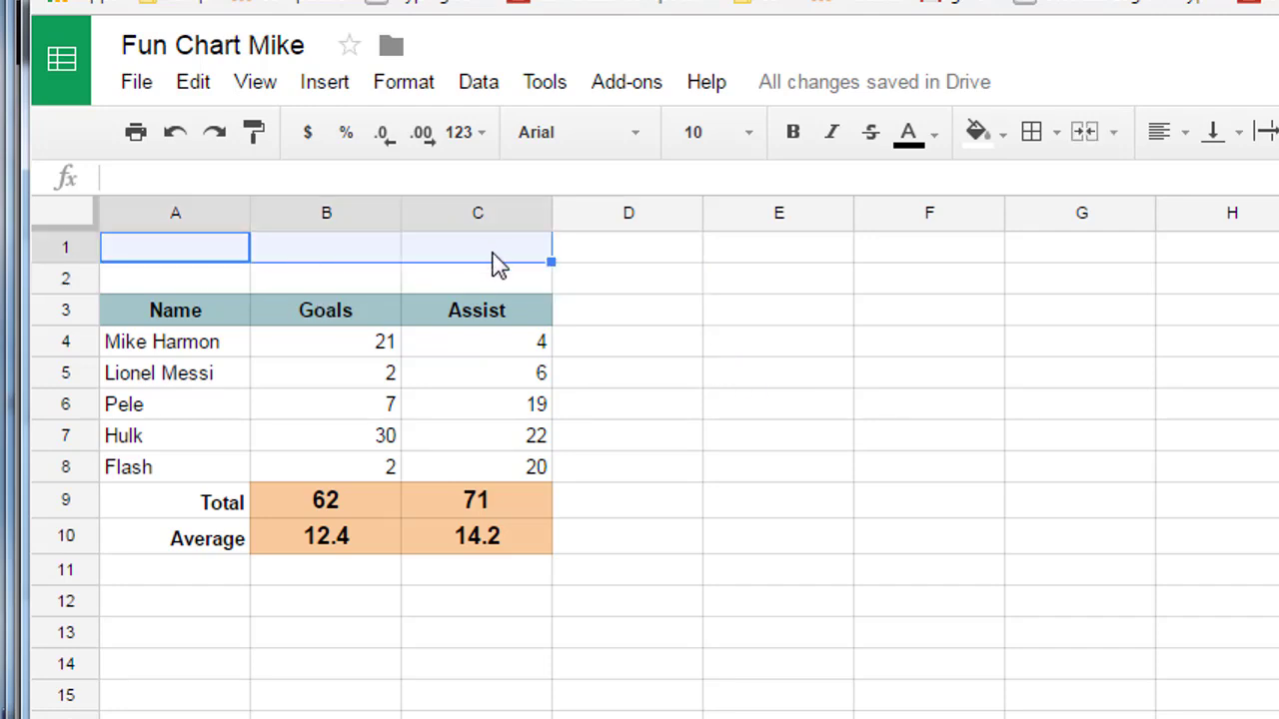
pyautogui.click(1088, 136)
# Enter the title "Hockey Stats 2016" in the merged cell in row 1
pyautogui.doubleClick(434, 265)
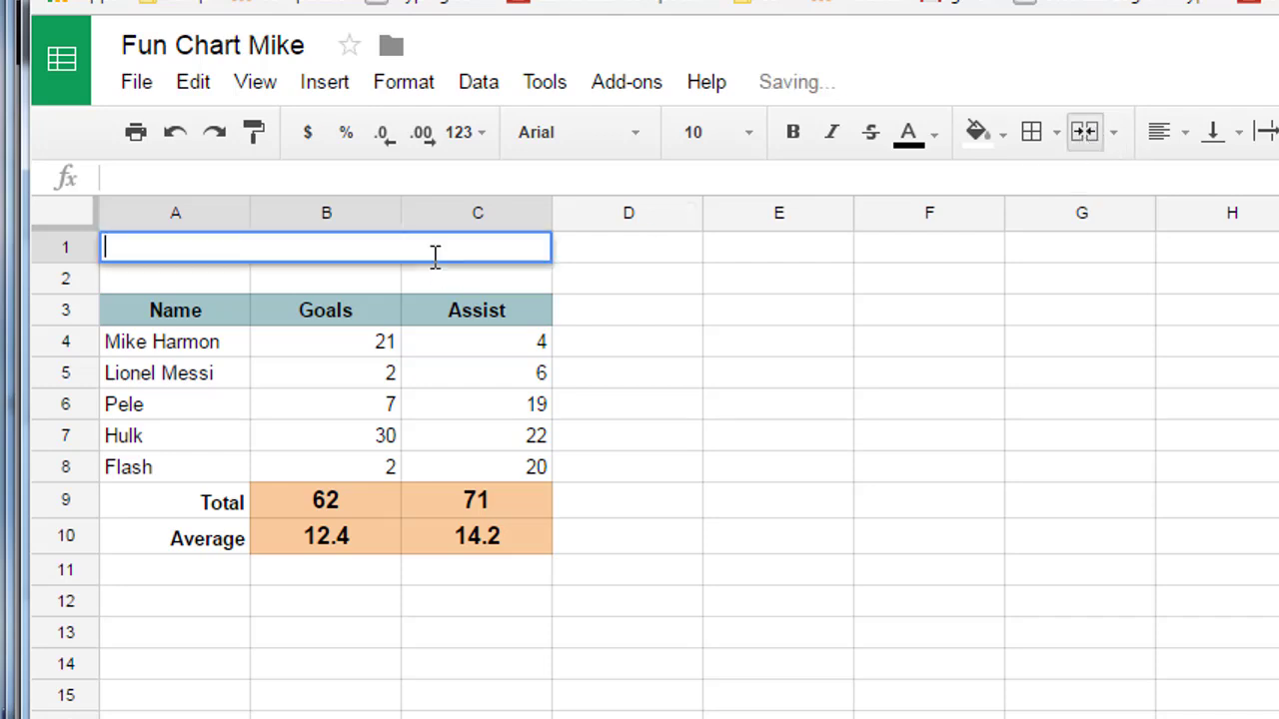
pyautogui.write('Hockey Stats 2016')
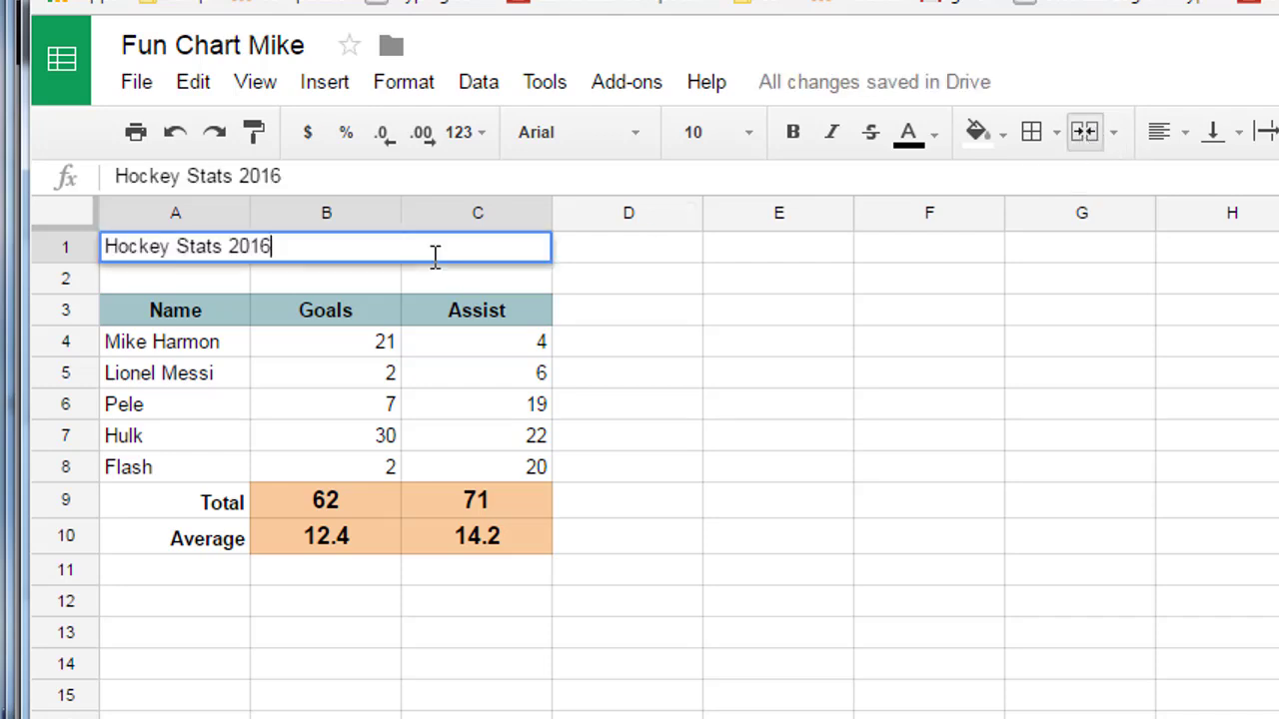
pyautogui.press('Return')
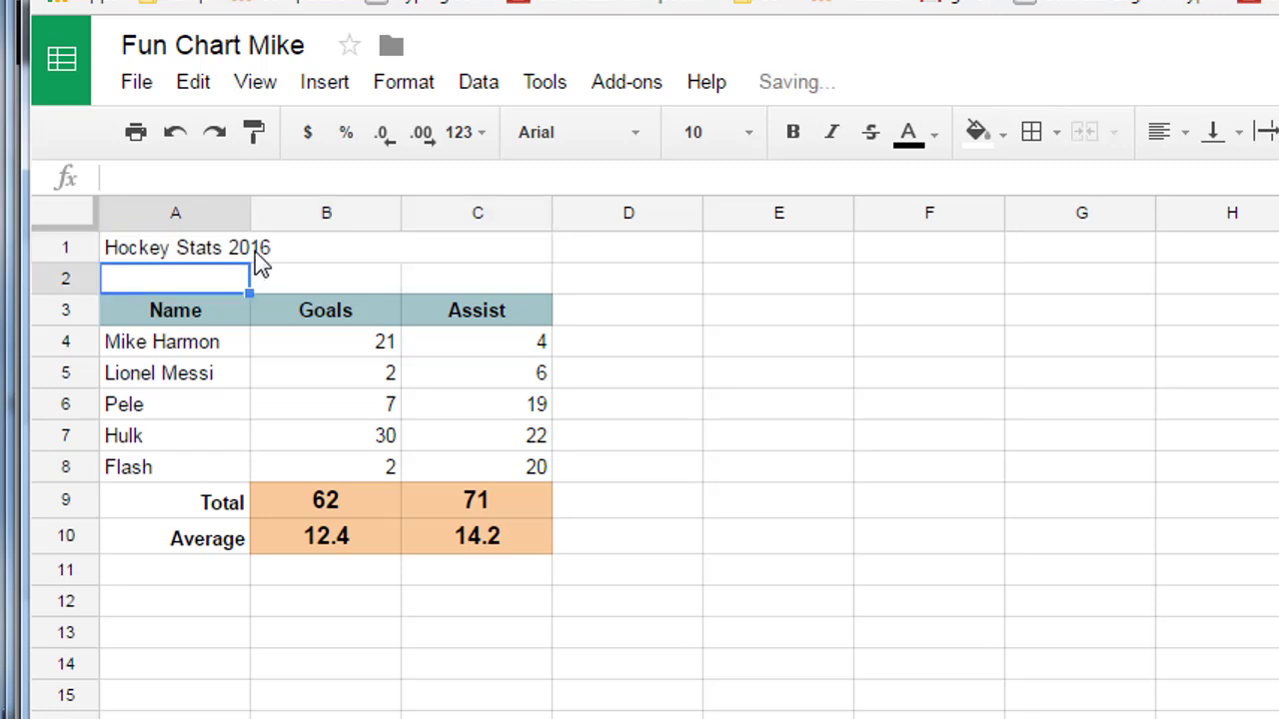
# Set the "Hockey Stats 2016" title to font size 14, bold and centered
pyautogui.click(256, 252)
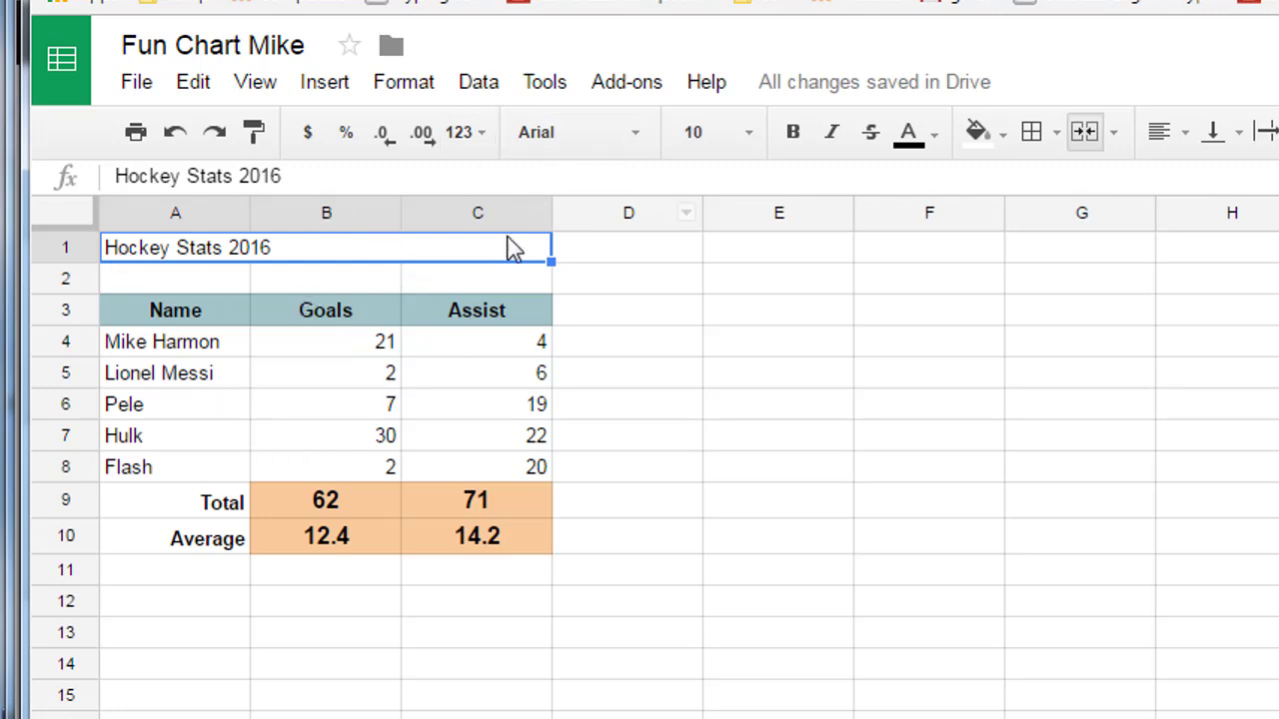
pyautogui.click(751, 136)
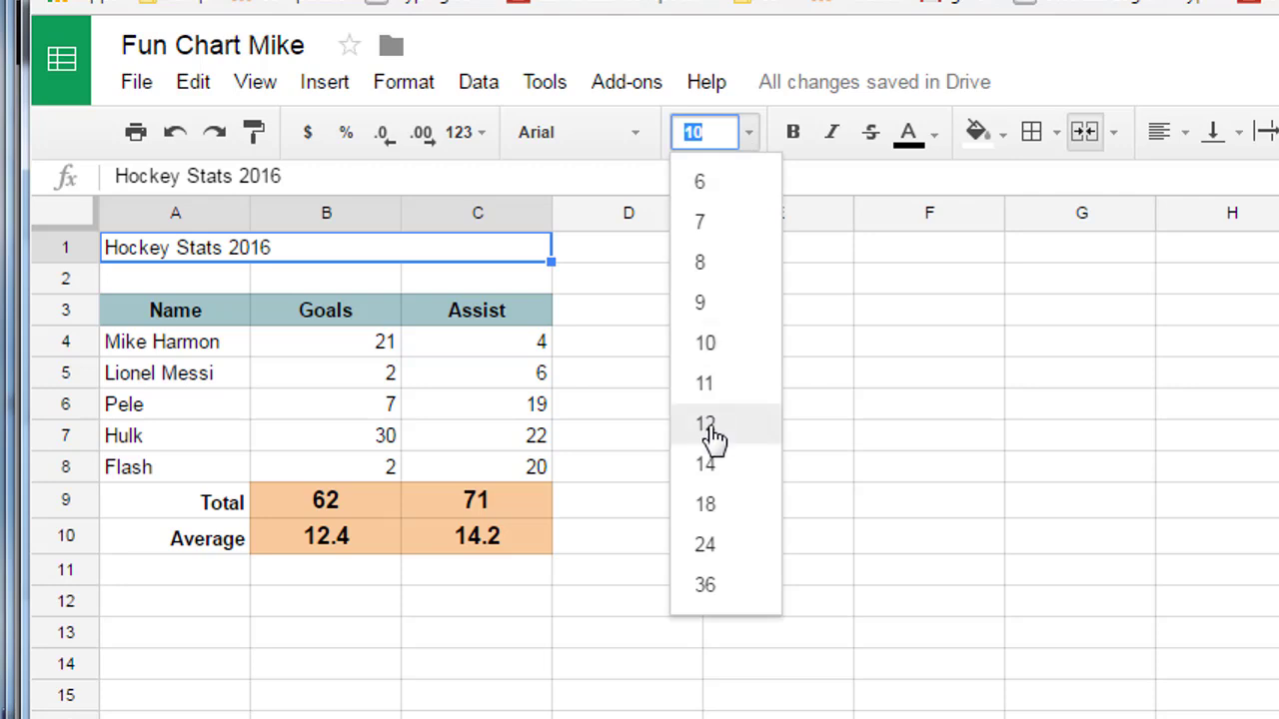
pyautogui.click(707, 484)
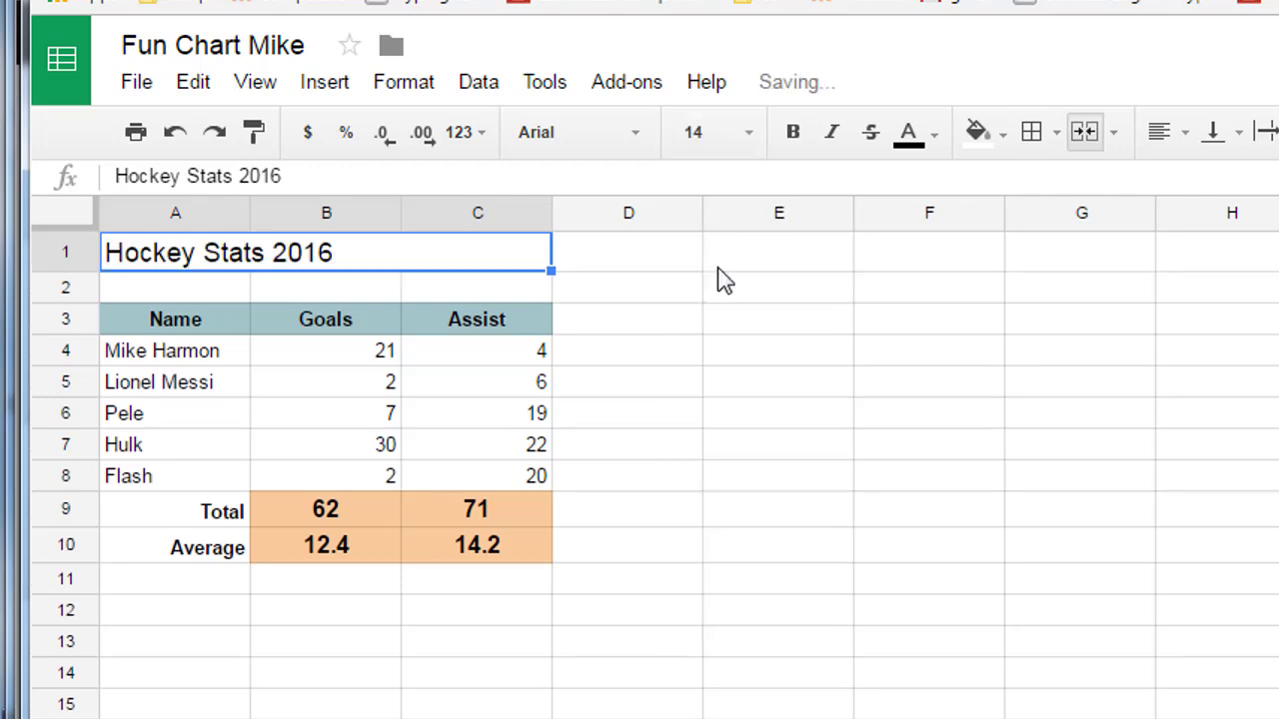
pyautogui.click(793, 136)
pyautogui.click(1164, 135)
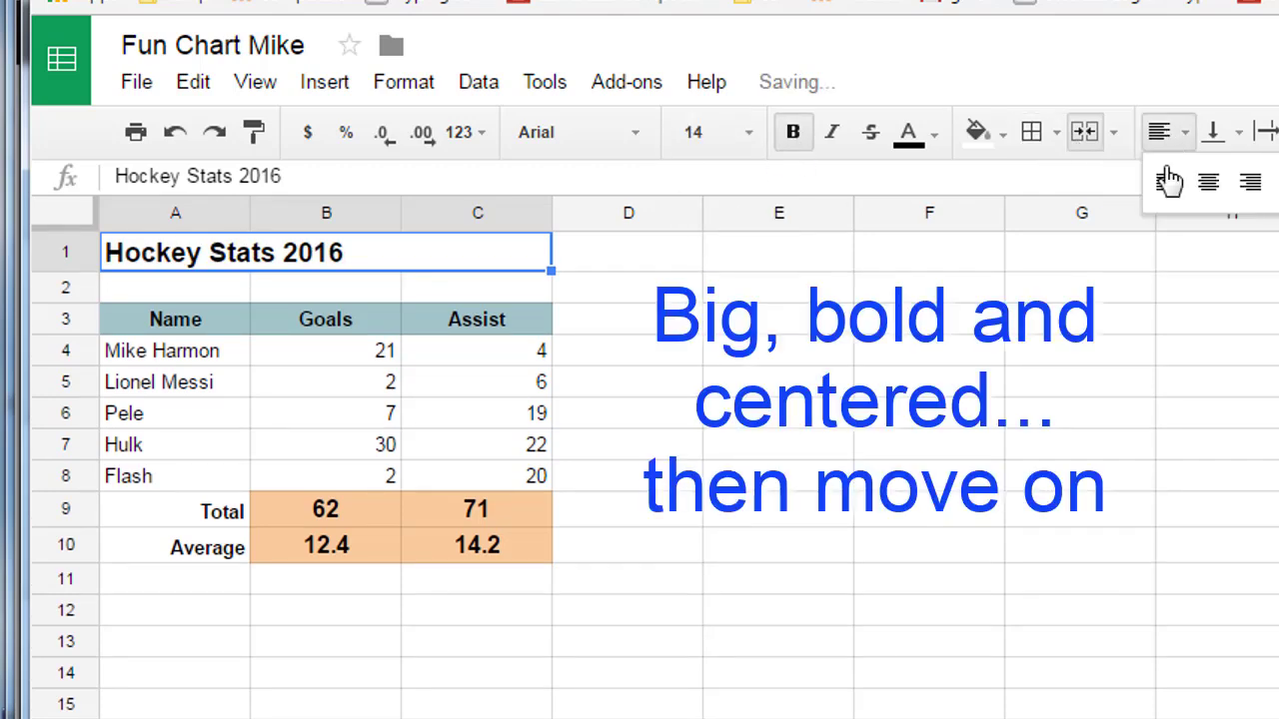
pyautogui.click(1207, 182)
pyautogui.click(792, 404)
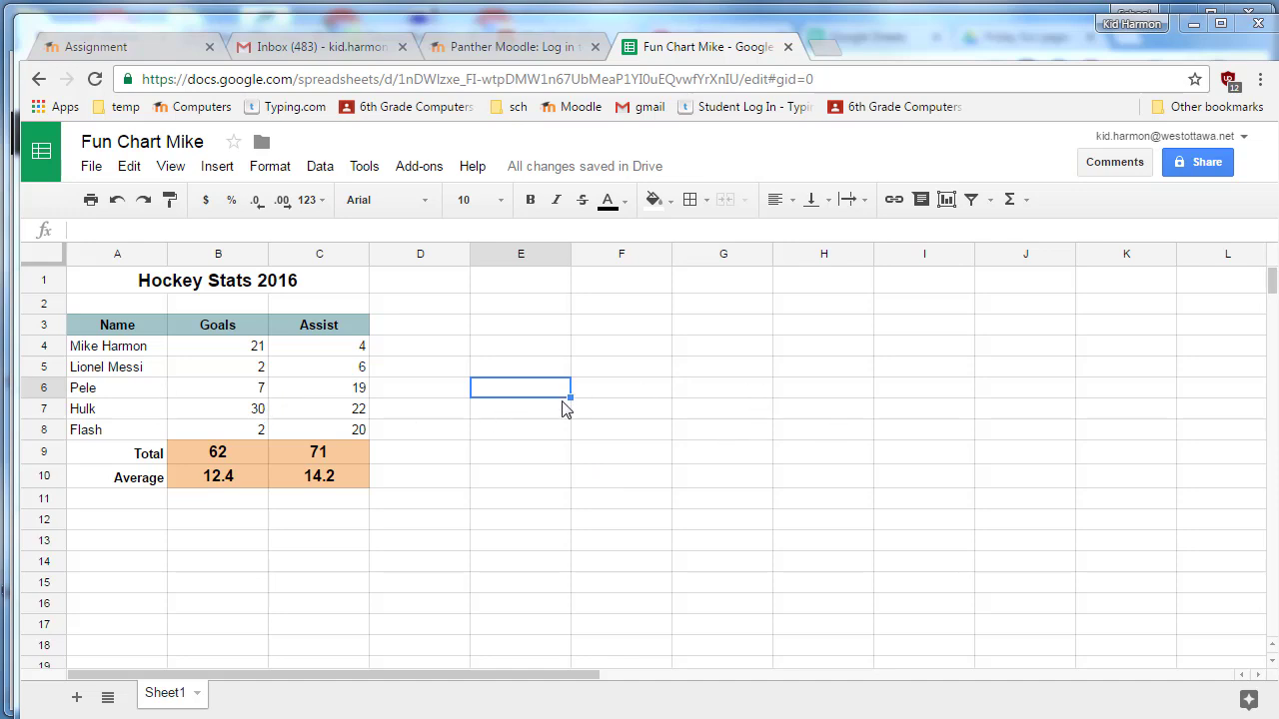
pyautogui.click(577, 459)
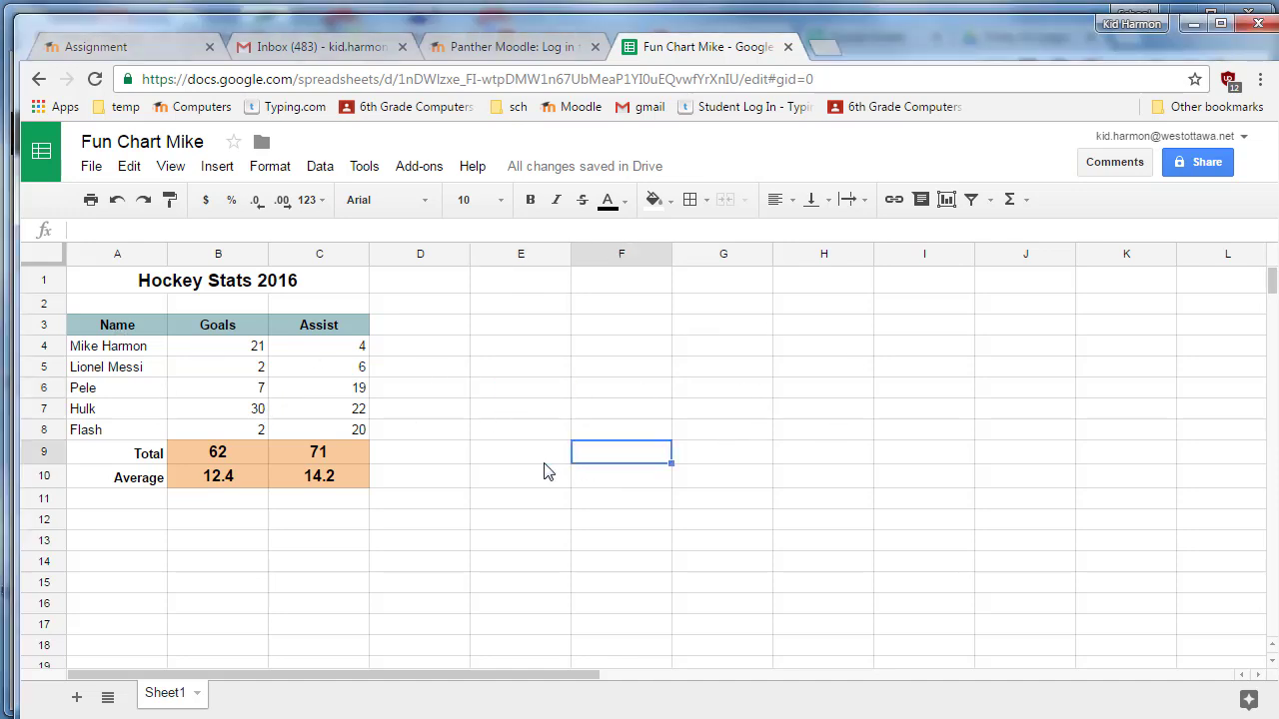
# Open the chart editor for the headers and player data in A3:C8, leaving out the total and average rows
pyautogui.click(108, 331)
pyautogui.moveTo(113, 350); pyautogui.dragTo(340, 434)
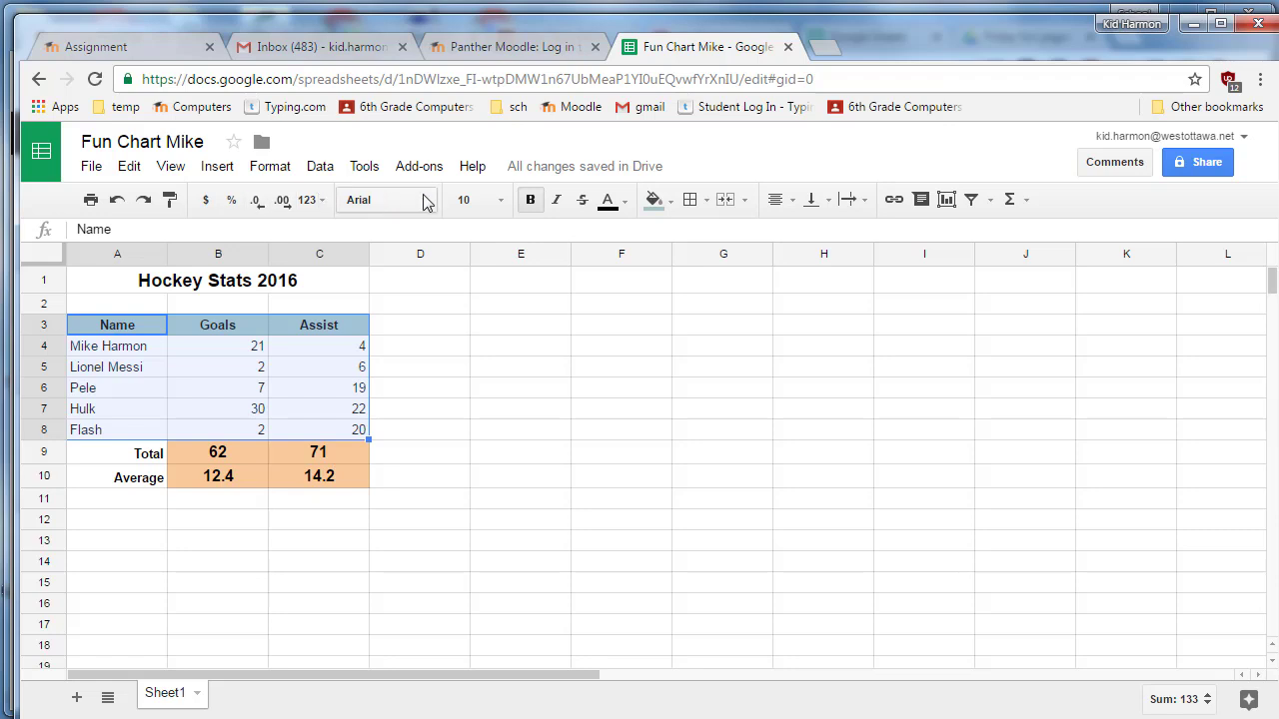
pyautogui.click(946, 201)
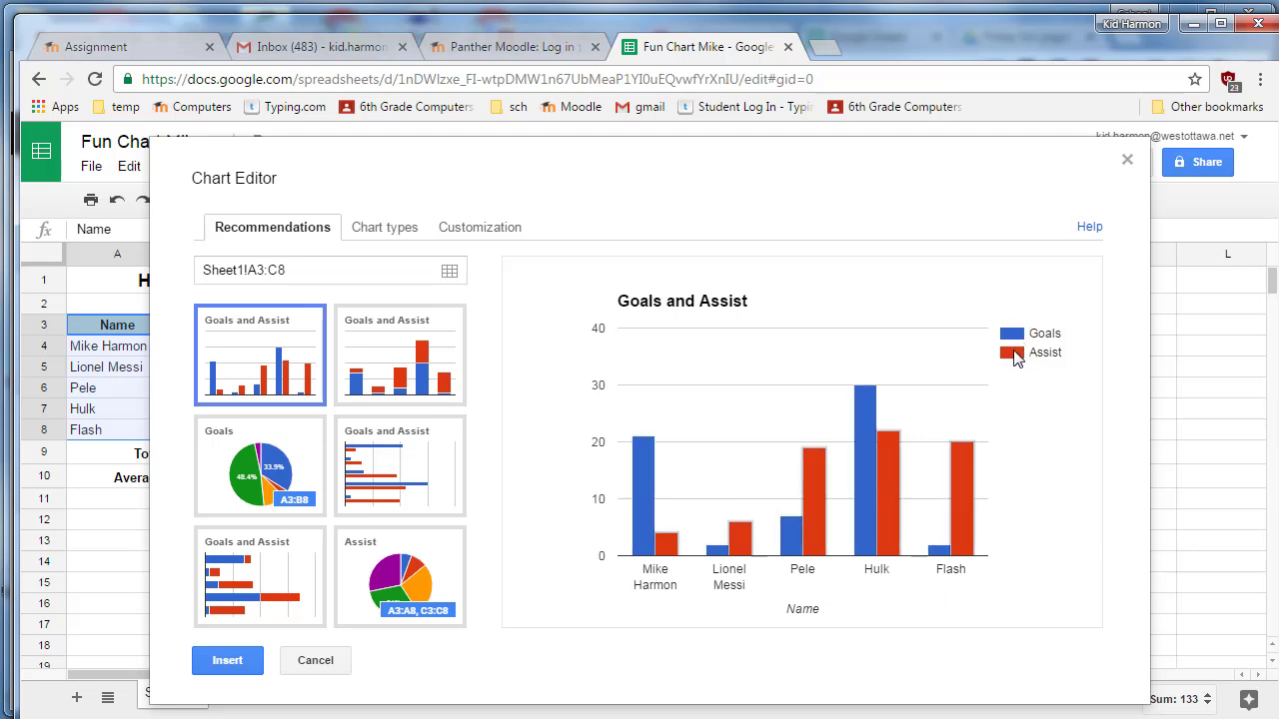
# Try a plain line chart for the goals and assists data, and return to the recommended charts
pyautogui.click(384, 231)
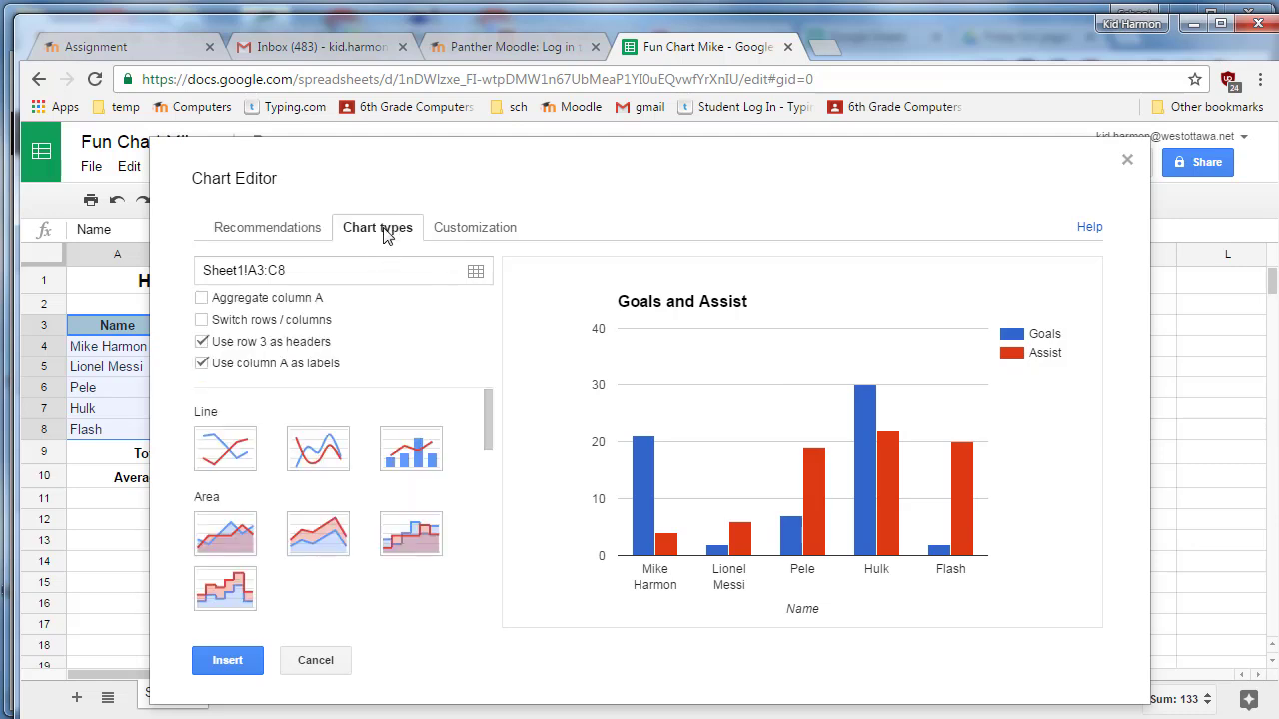
pyautogui.click(225, 457)
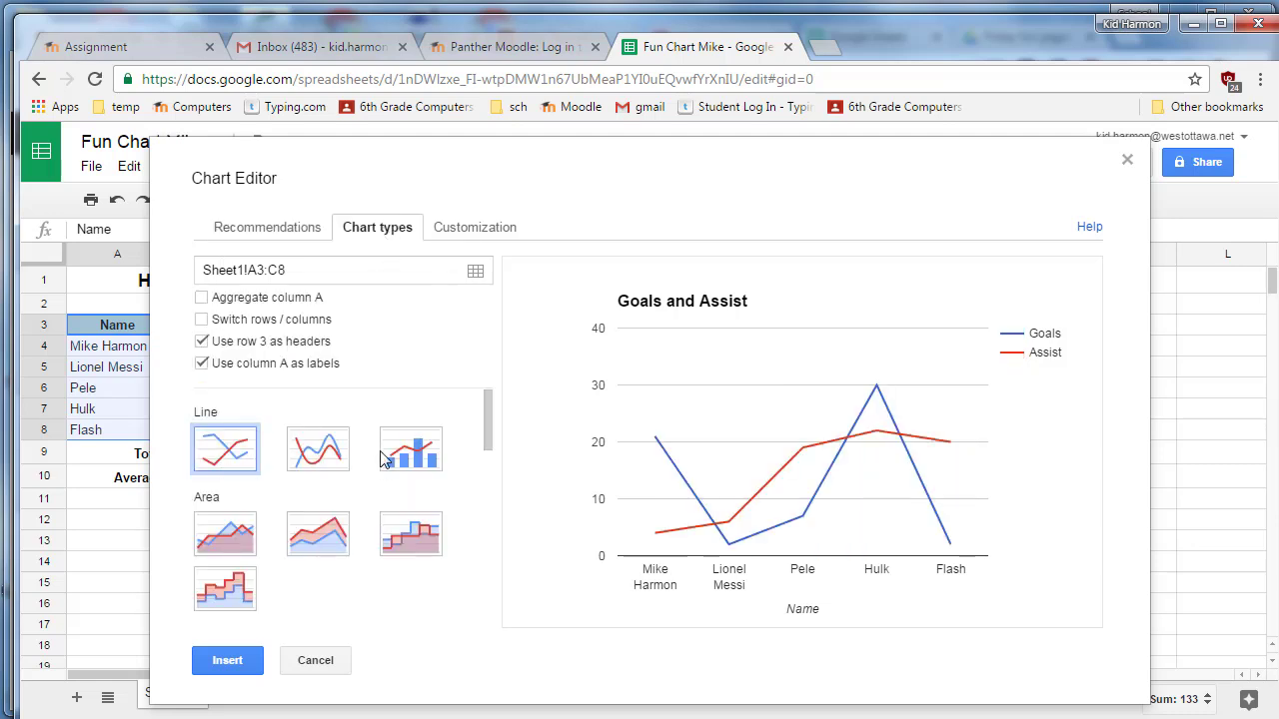
pyautogui.click(274, 230)
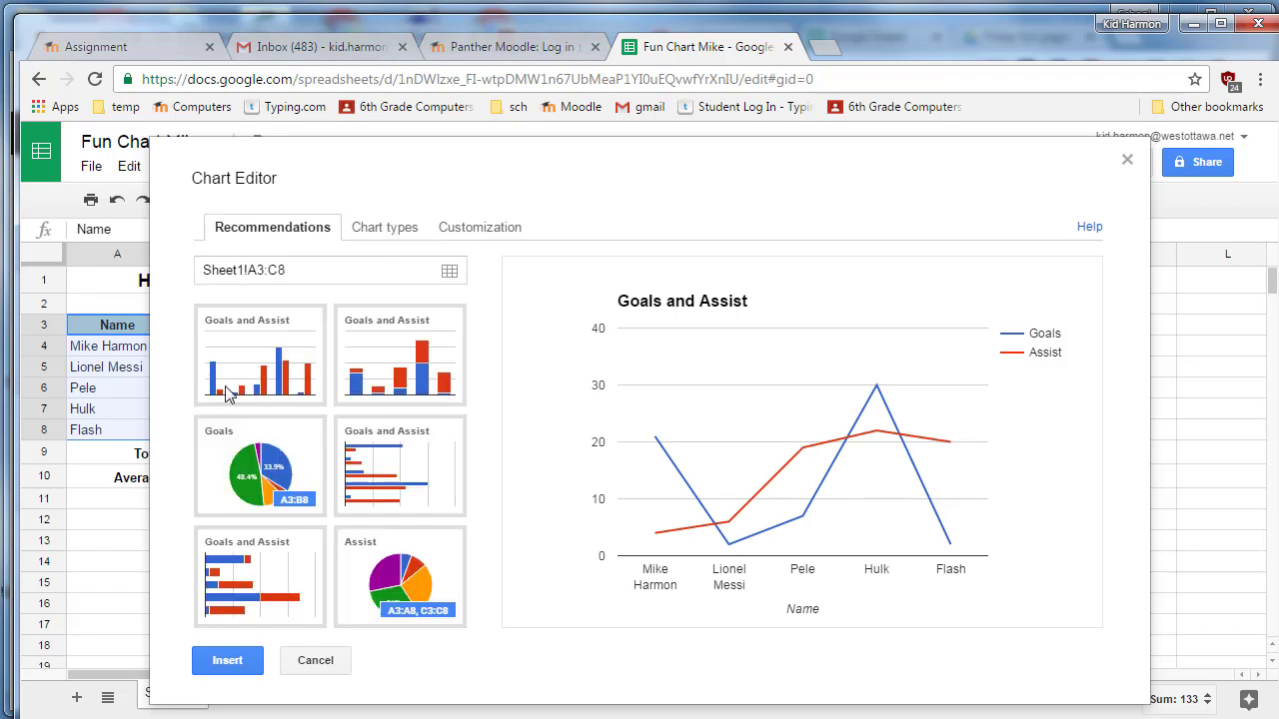
# Insert the recommended column chart with side-by-side Goals and Assist bars, and place it to the right of the table
pyautogui.click(282, 386)
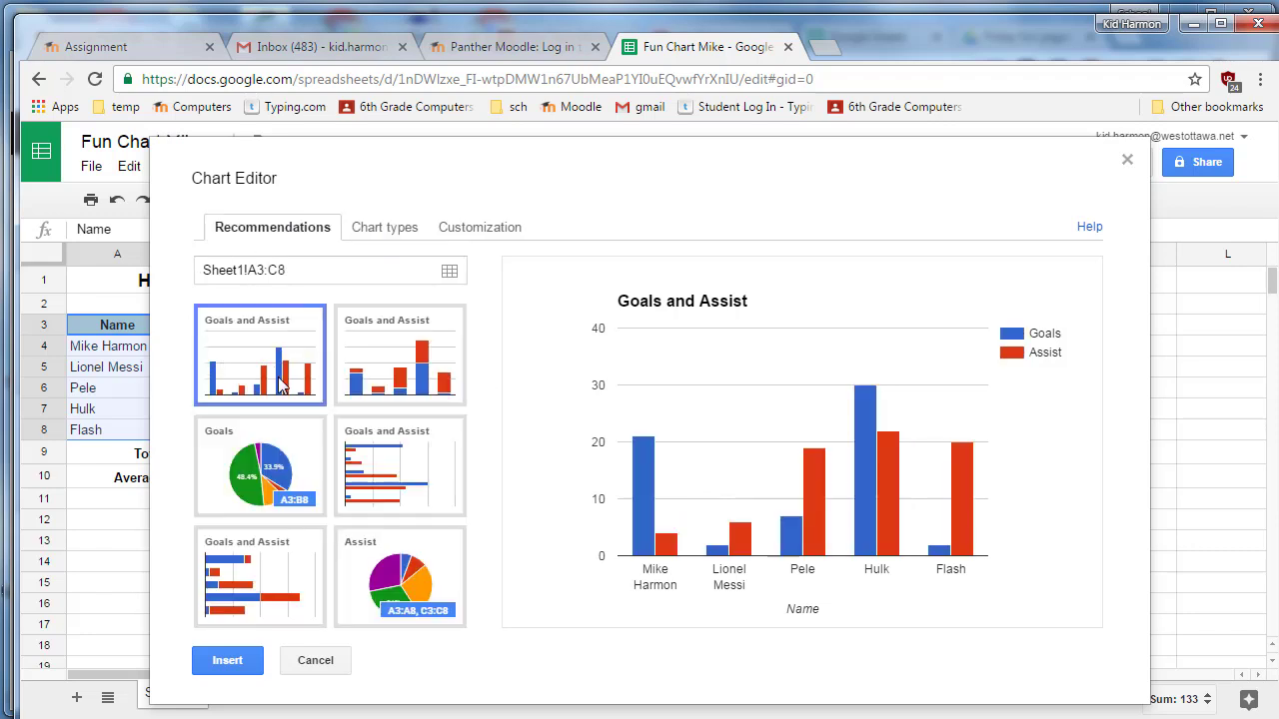
pyautogui.click(217, 656)
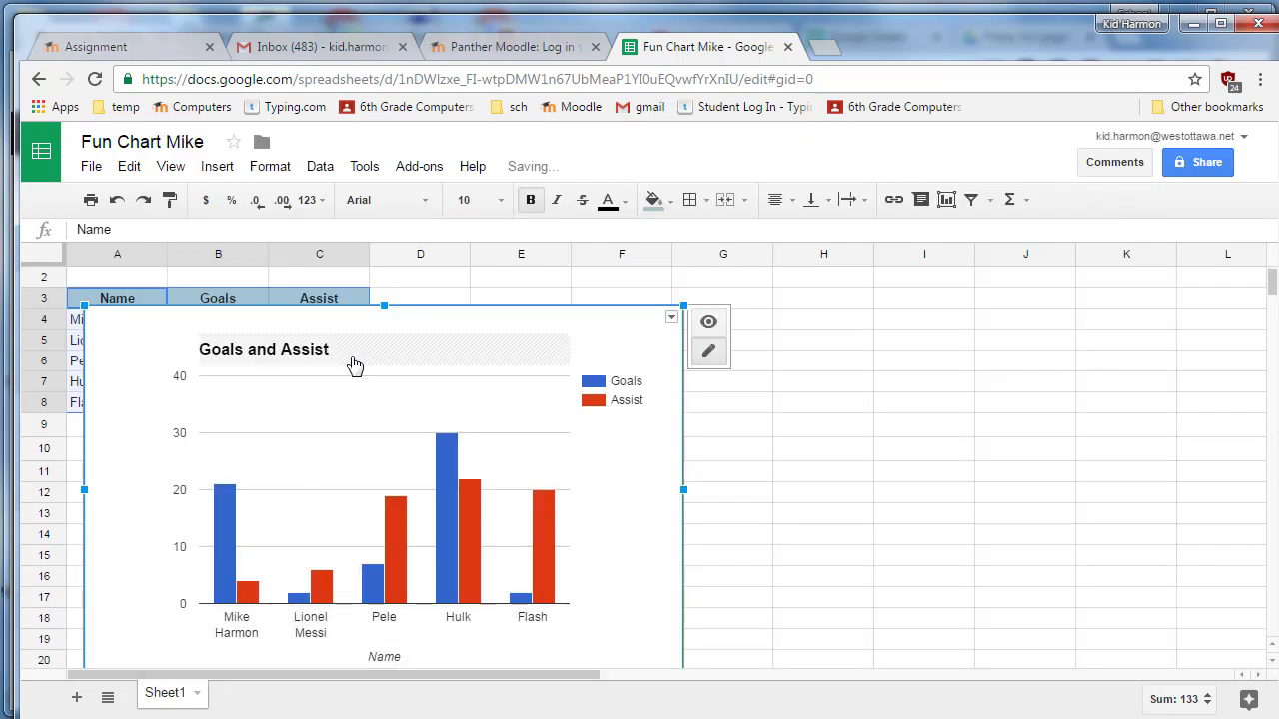
pyautogui.moveTo(353, 362); pyautogui.dragTo(674, 327)
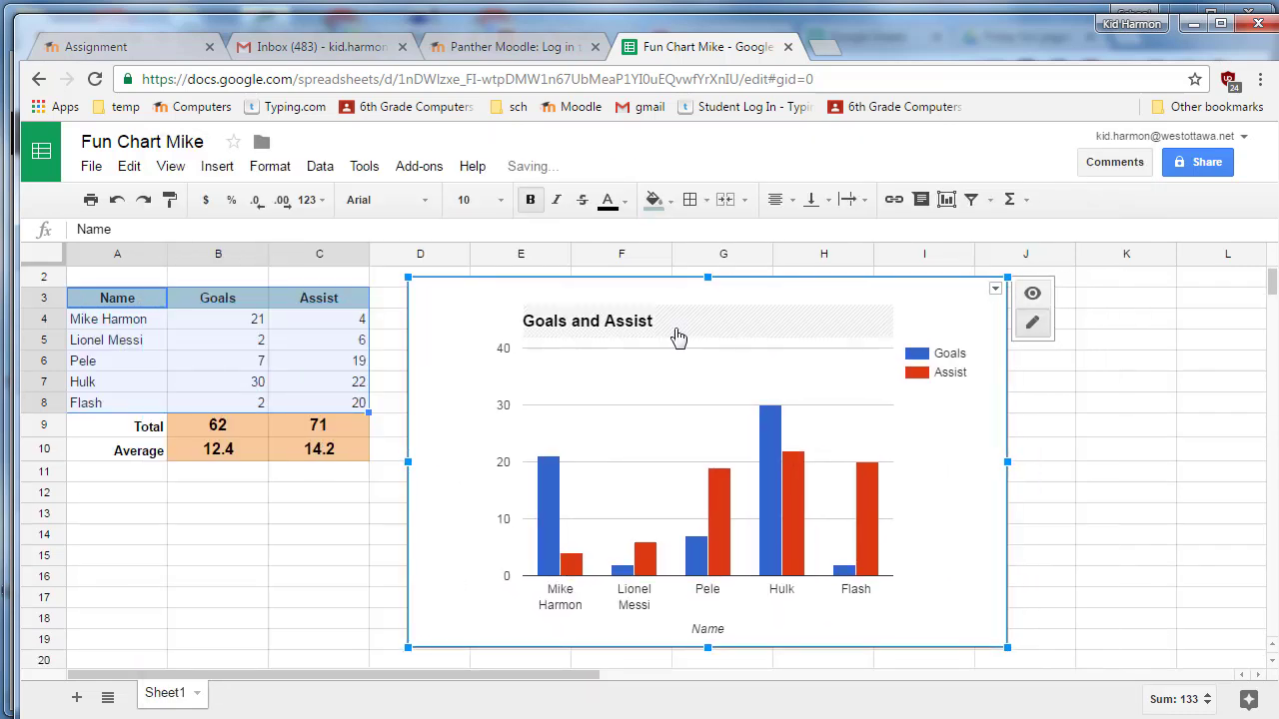
# Try magenta as the fill color for the chart's Goals bars
pyautogui.click(641, 466)
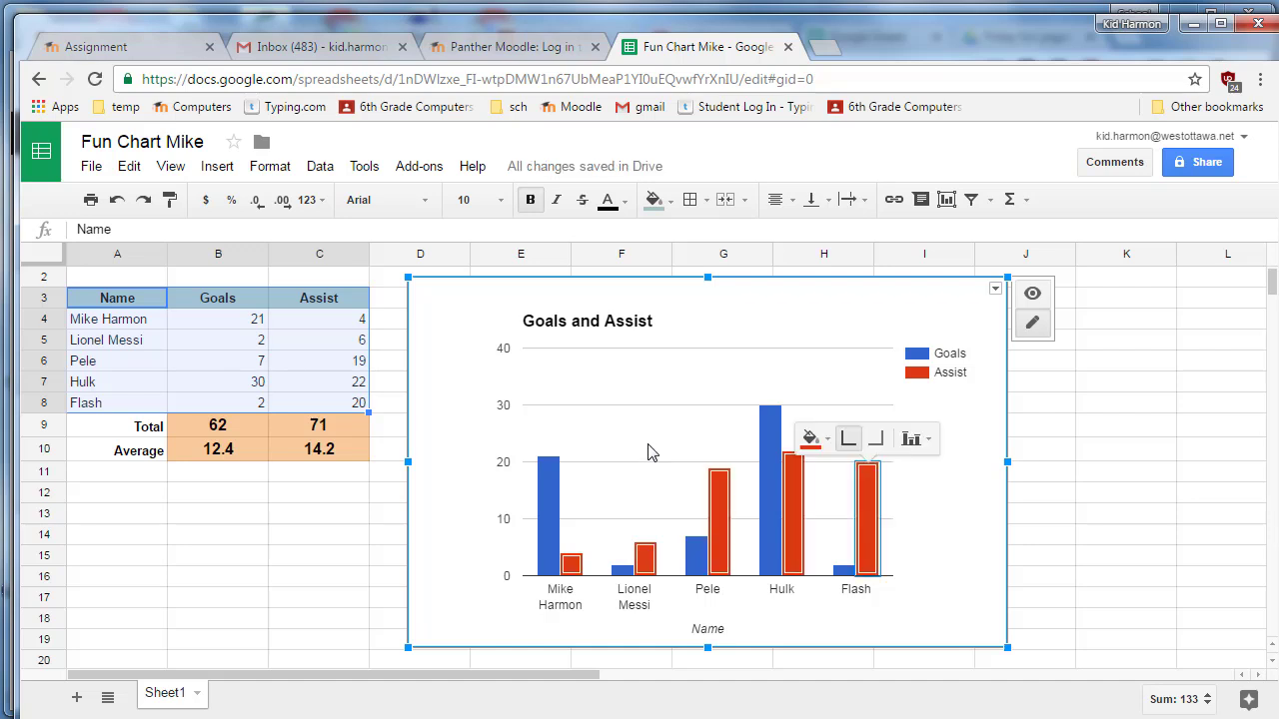
pyautogui.click(767, 467)
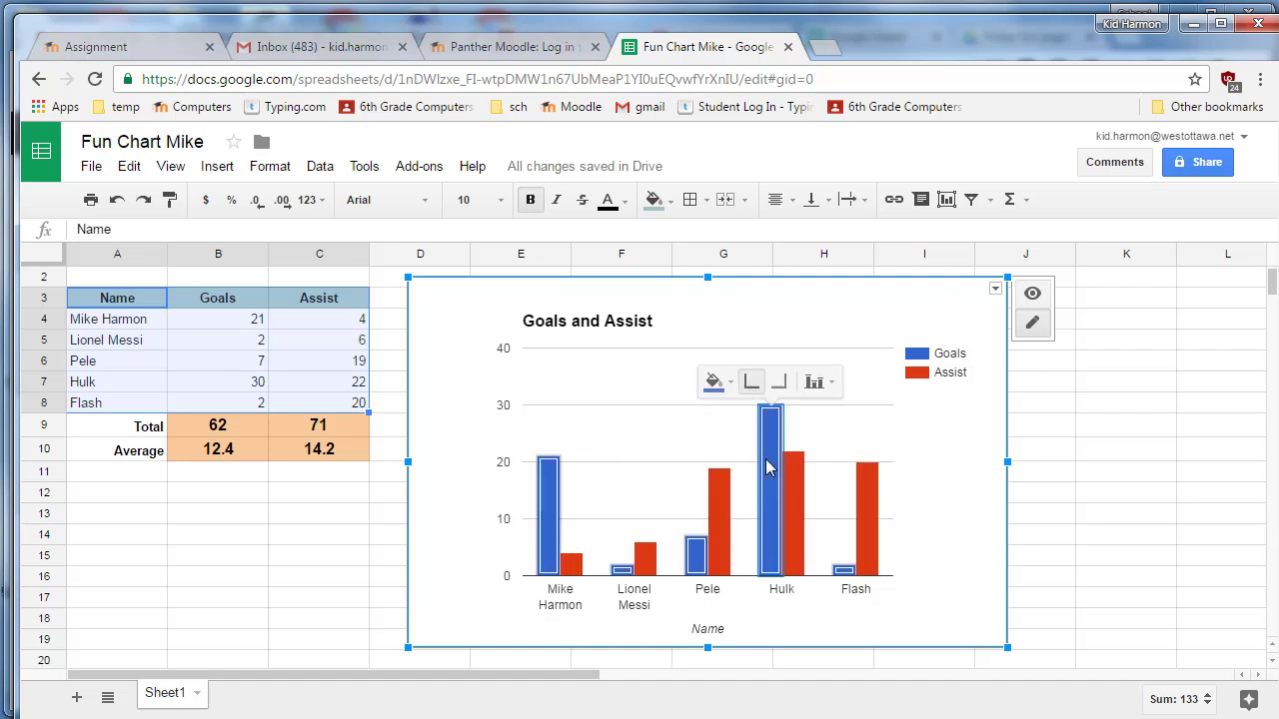
pyautogui.click(715, 382)
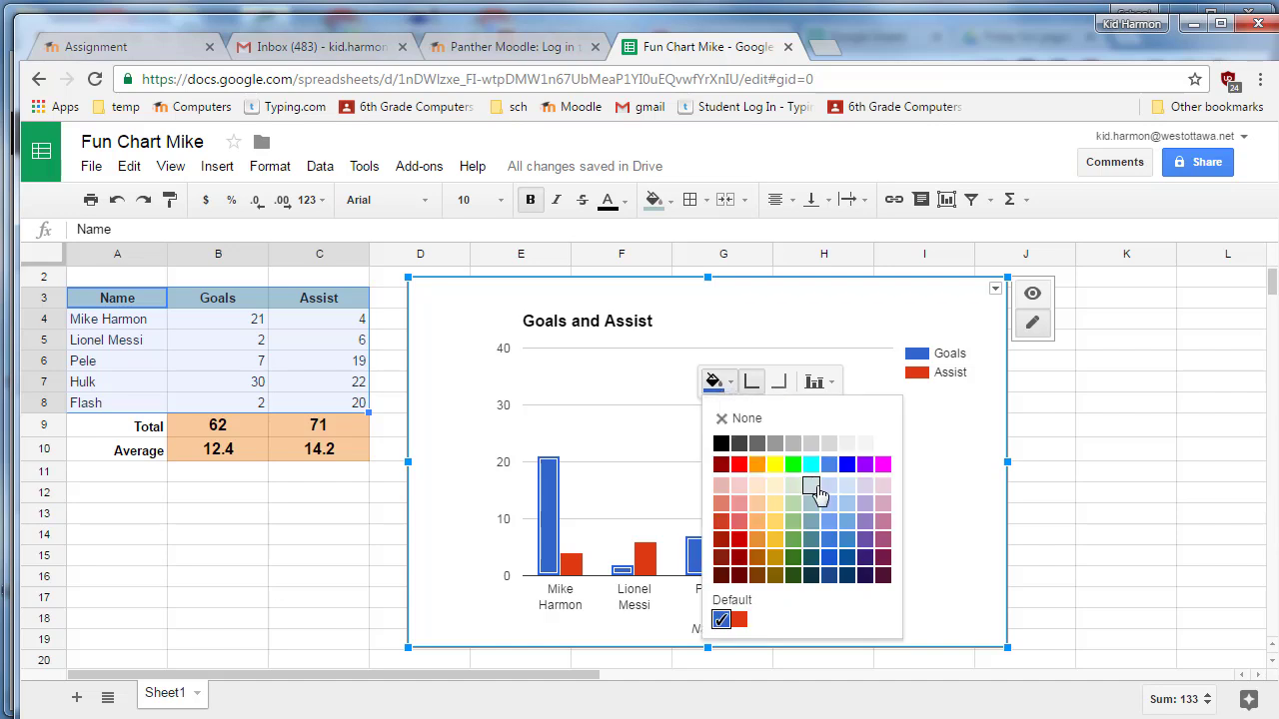
pyautogui.click(883, 464)
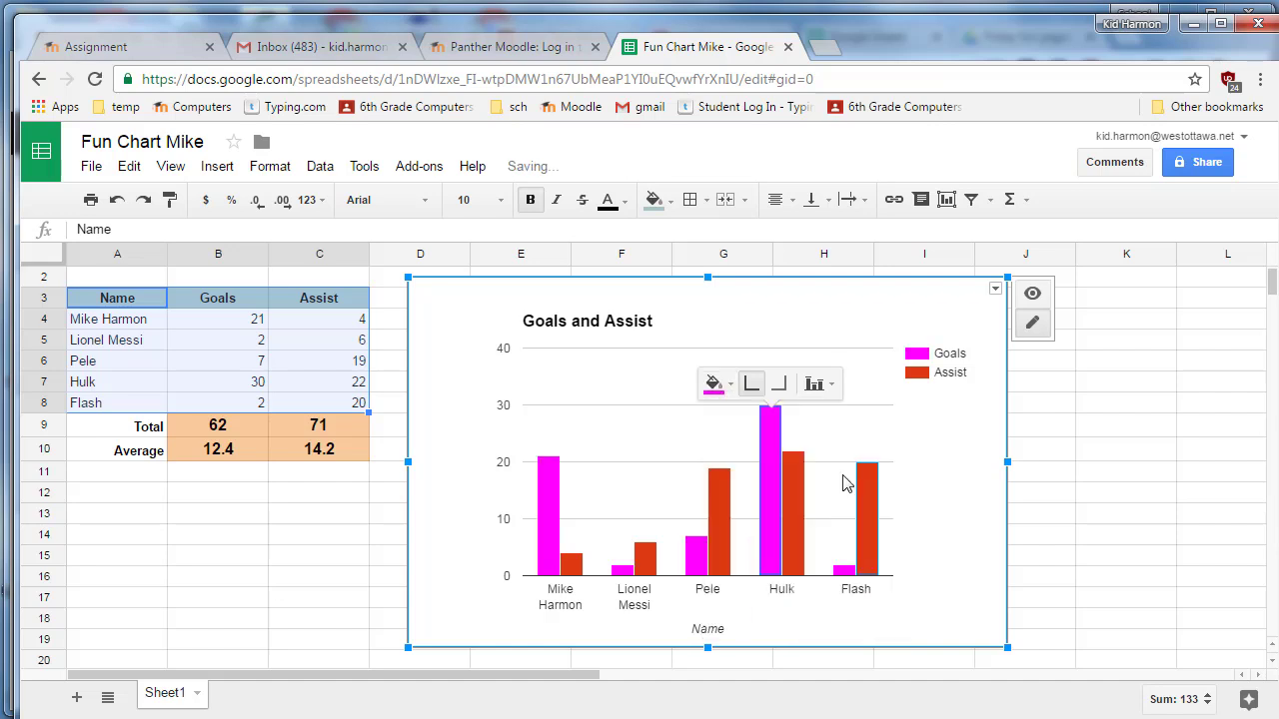
# Change the fill color of the chart's Assist bars to a medium blue
pyautogui.click(641, 560)
pyautogui.click(590, 520)
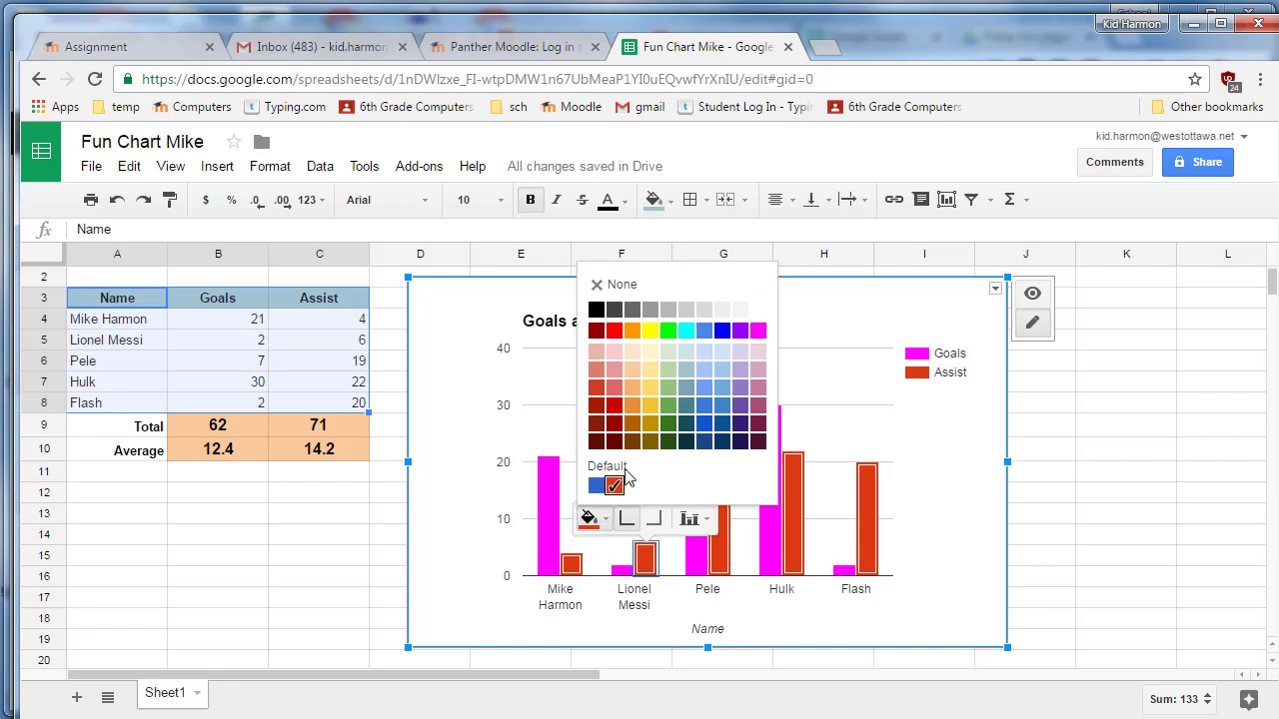
pyautogui.click(703, 406)
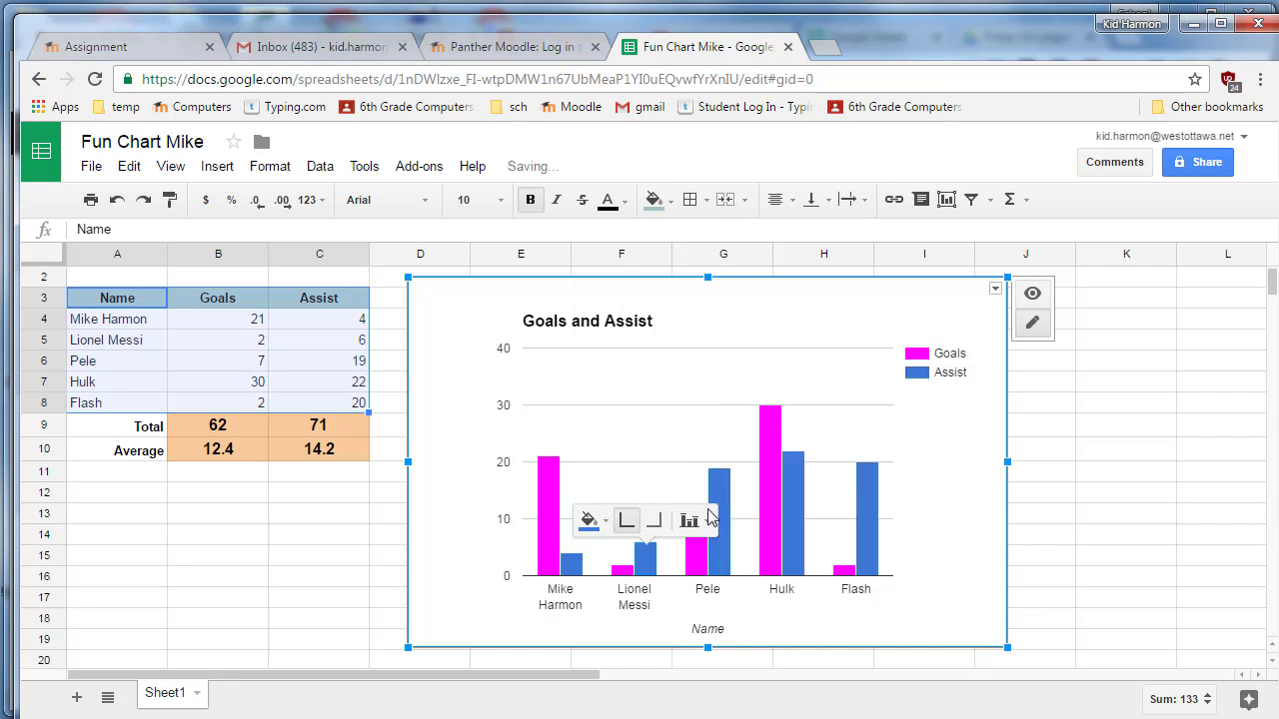
# Recolor the chart's Goals bars light gray and deselect the chart
pyautogui.click(764, 489)
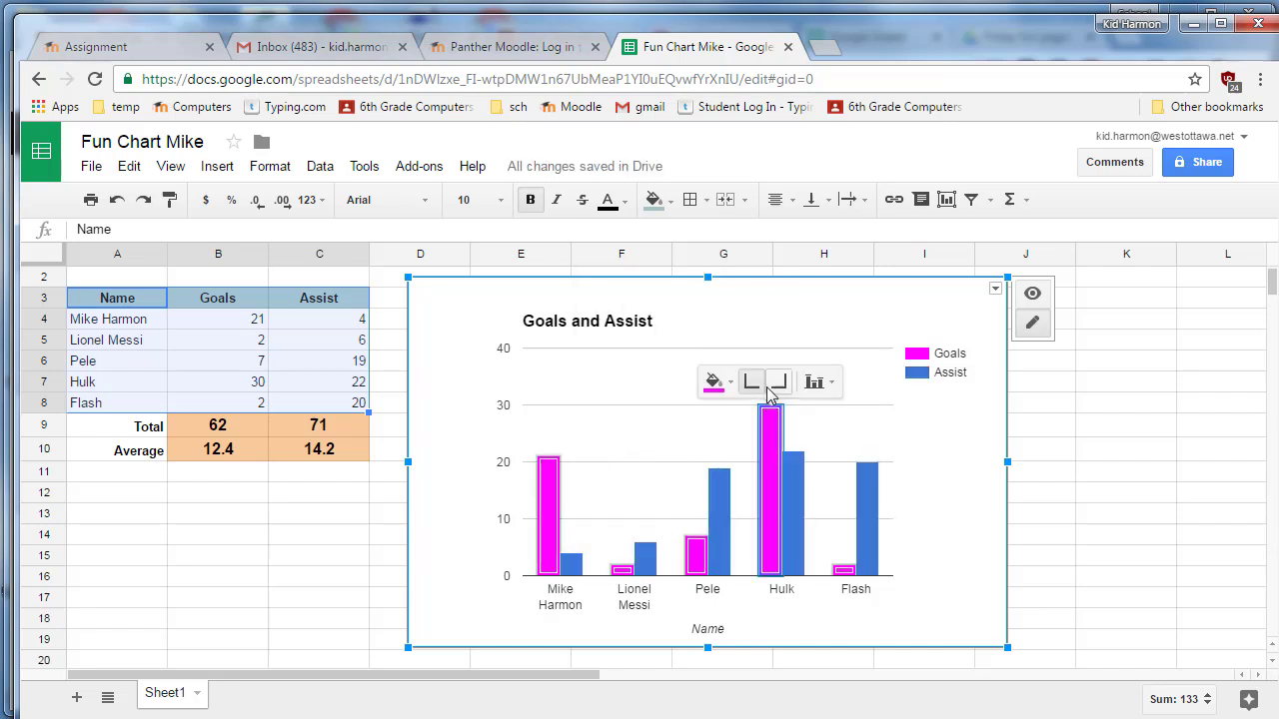
pyautogui.click(728, 388)
pyautogui.click(810, 441)
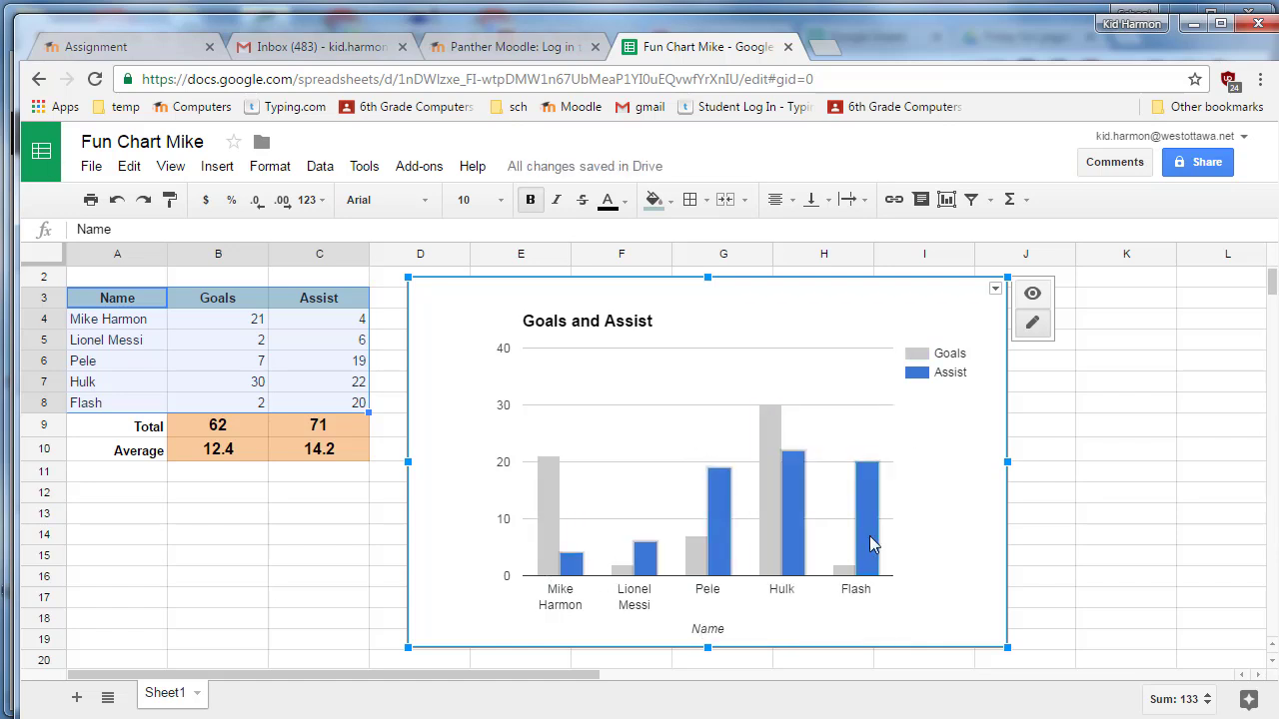
pyautogui.click(280, 521)
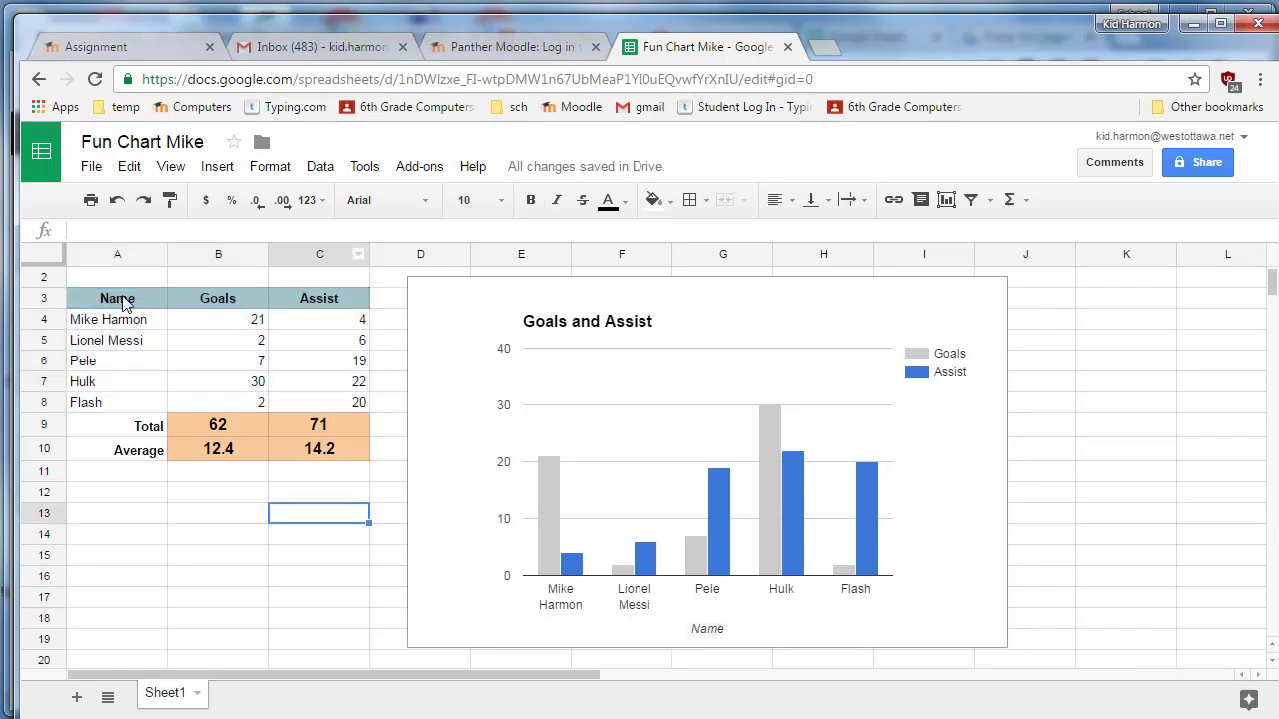